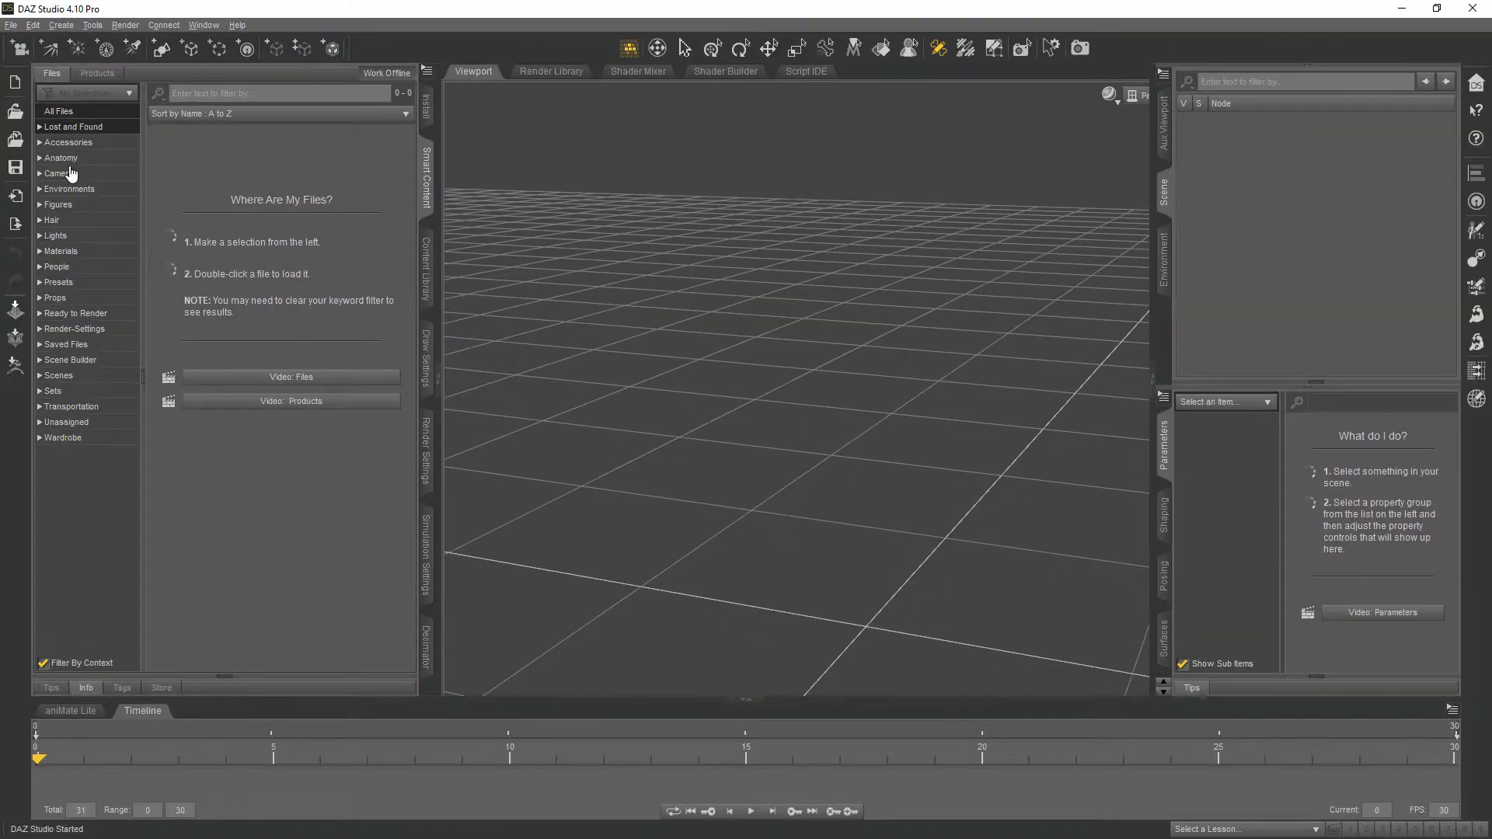
From the Figures content category, load Genesis 3 Male into the scene in its default T-pose.
left_click(60, 204)
scroll(225, 449, "down", 10)
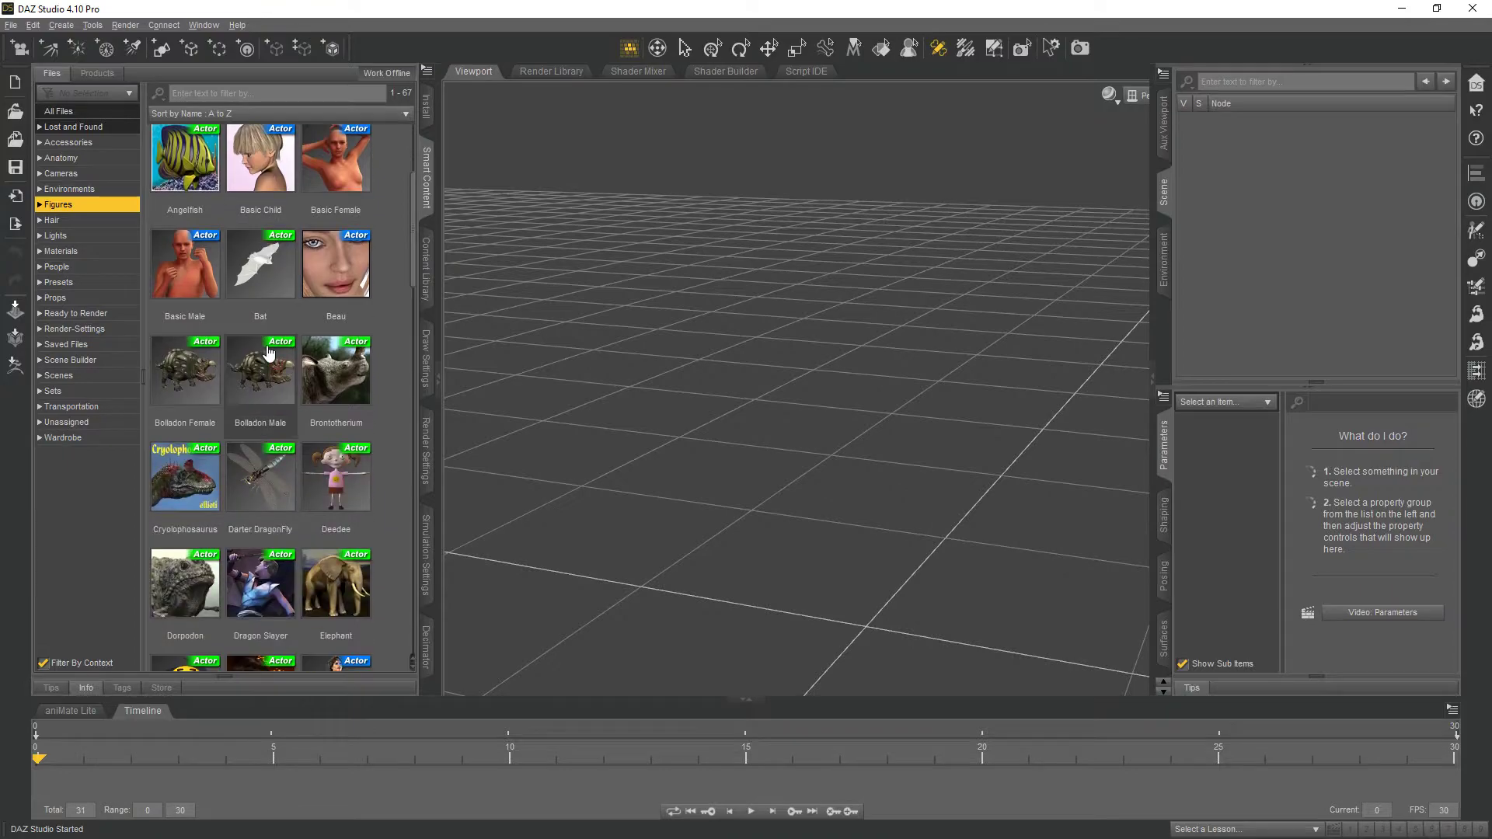
left_click(201, 477)
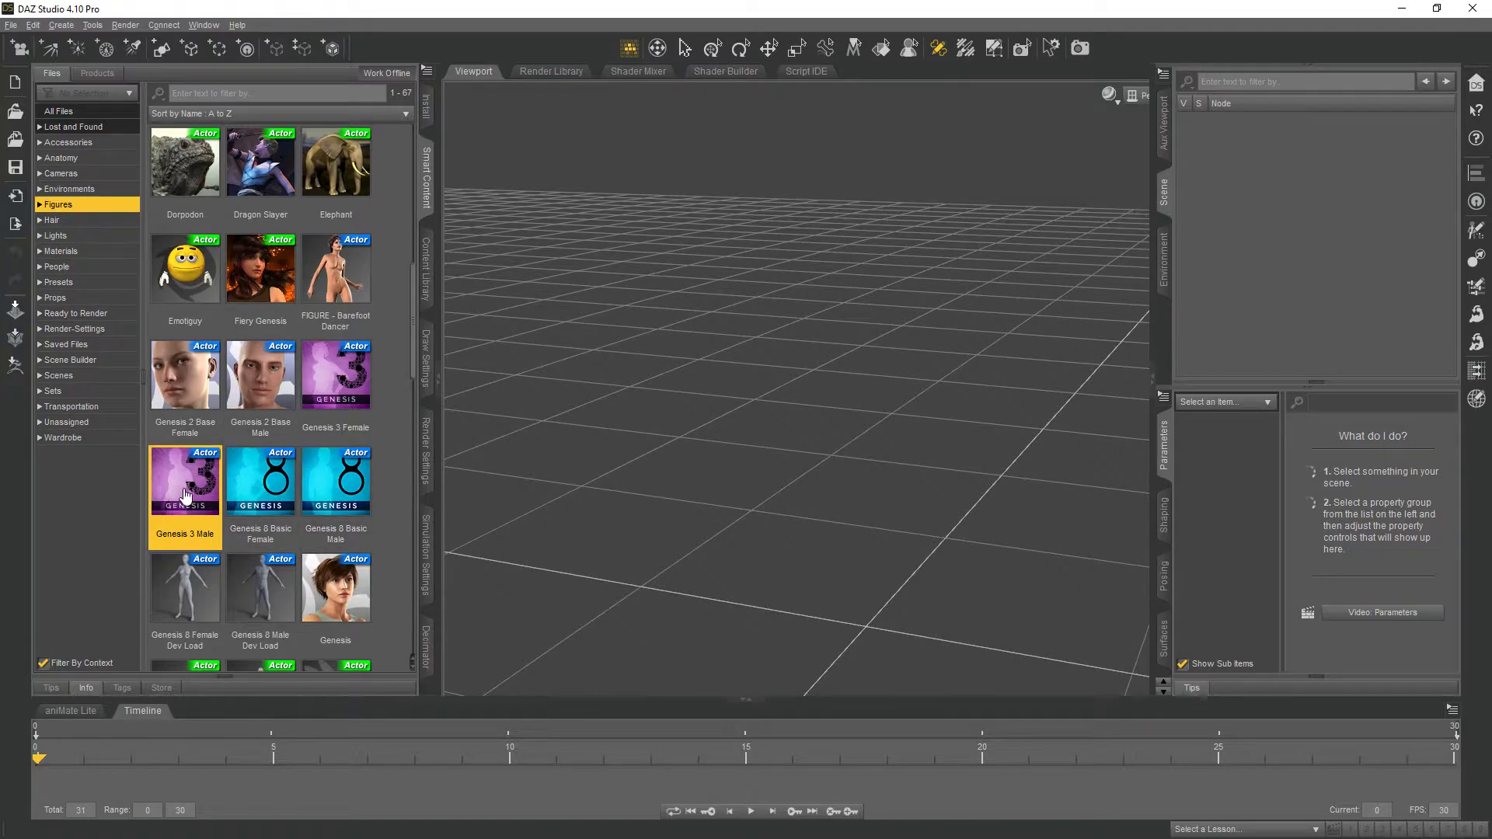
double_click(185, 496)
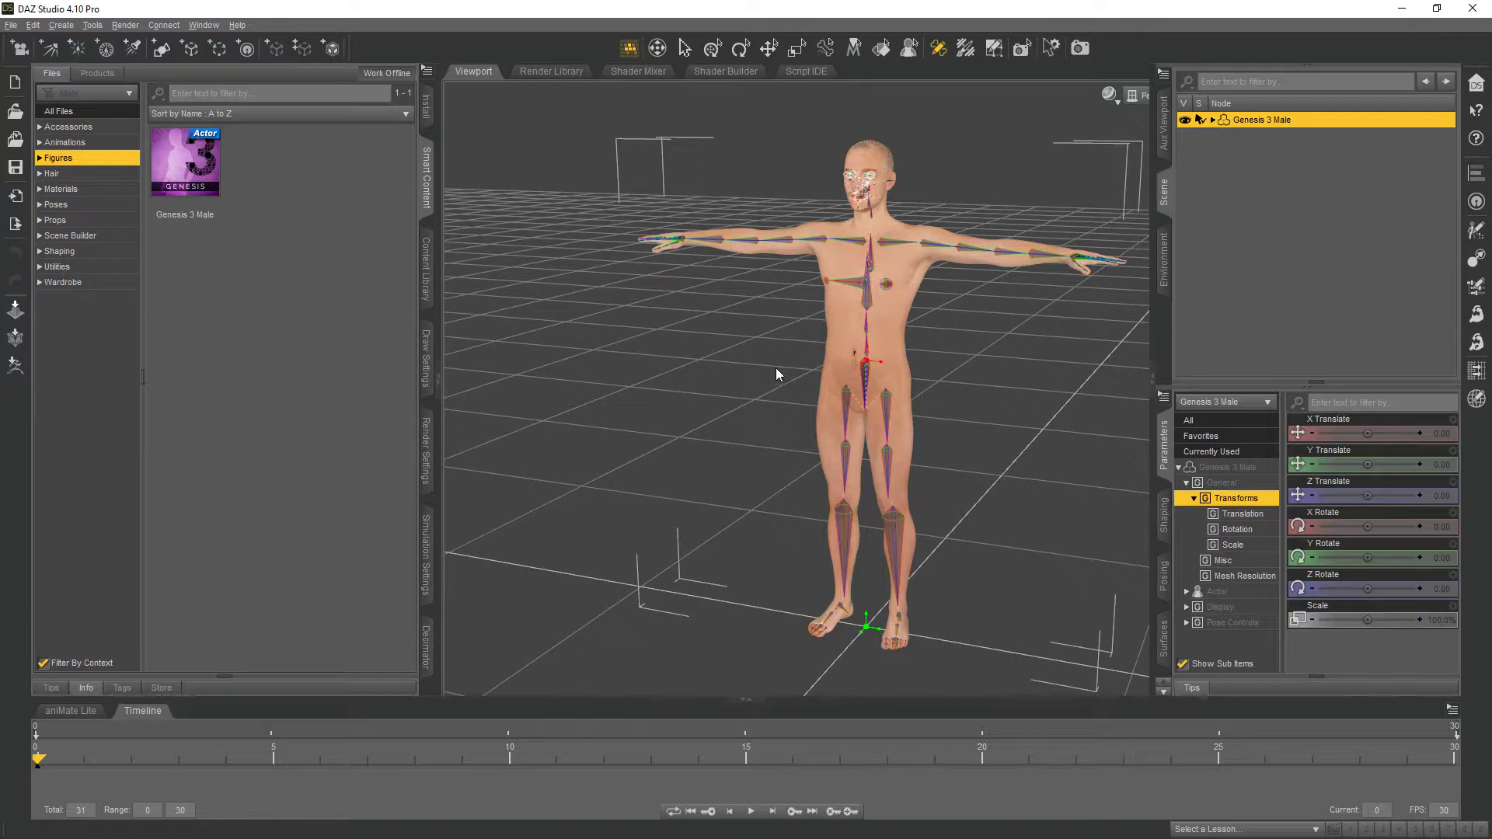
With Genesis 3 Male selected, show All parameters and change Resolution Level from High Resolution to Base.
left_click(744, 370)
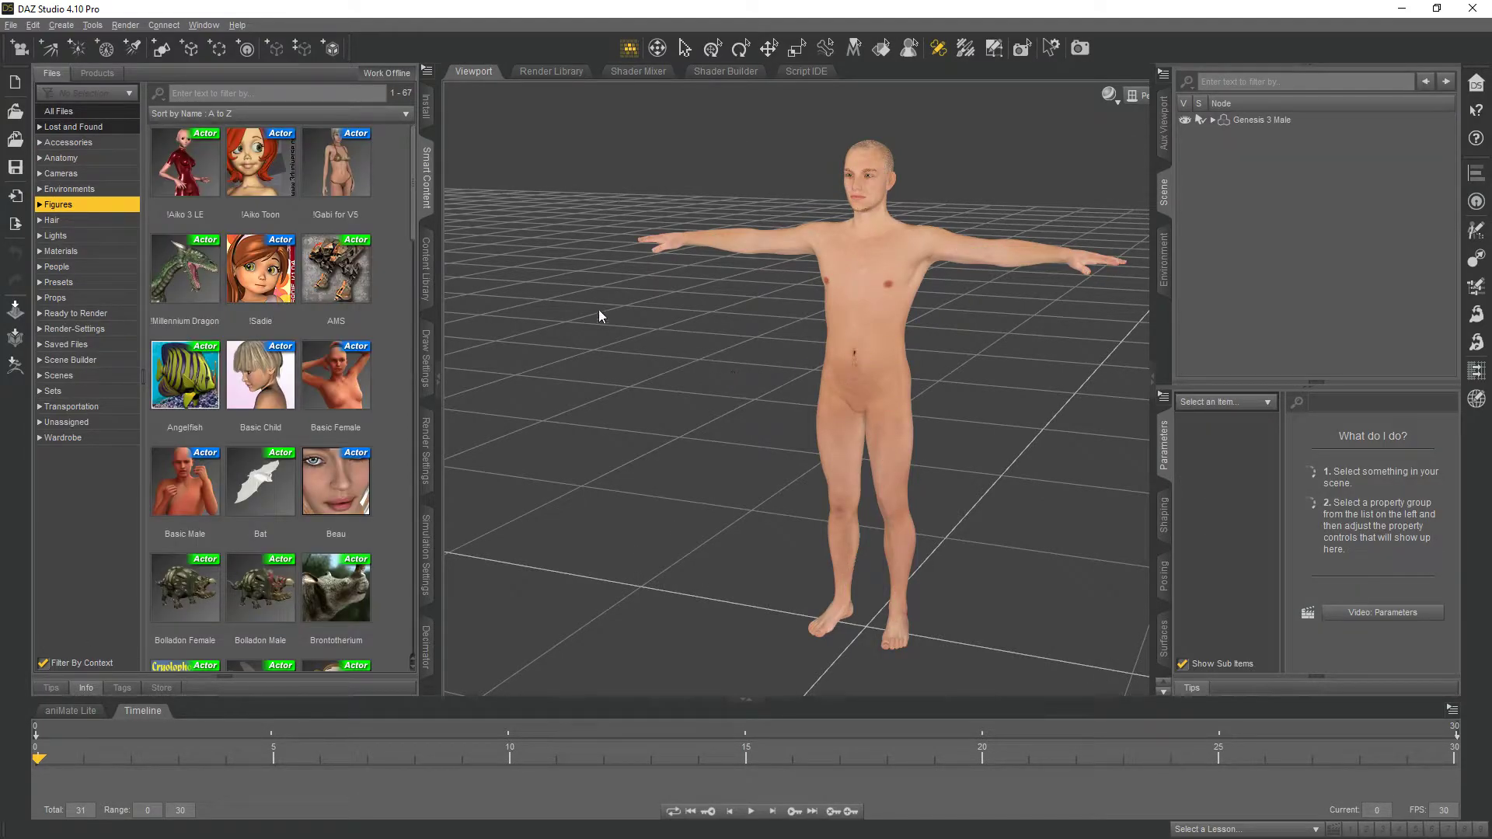
left_click(1271, 121)
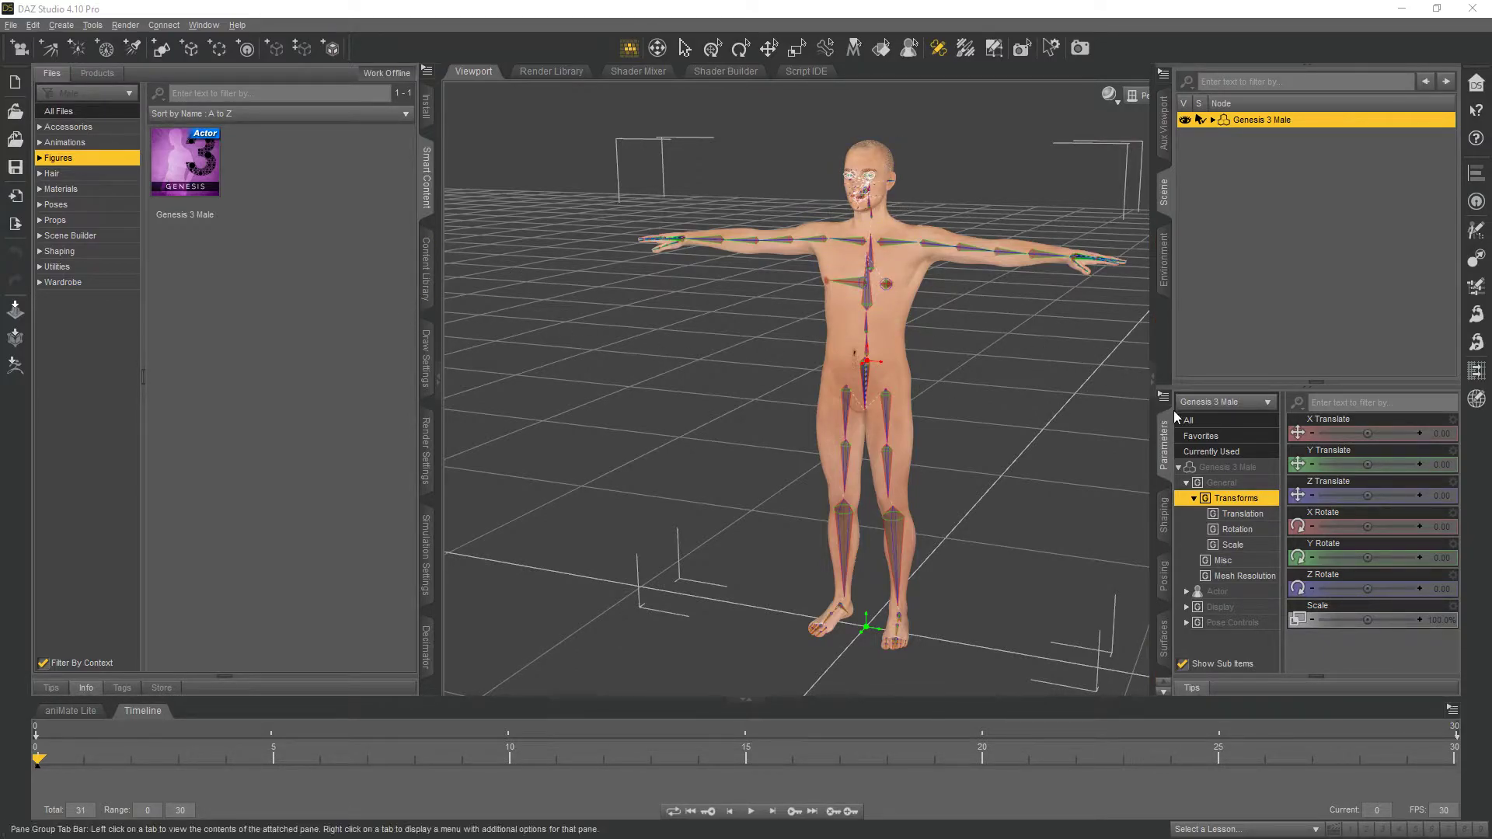
left_click(1212, 423)
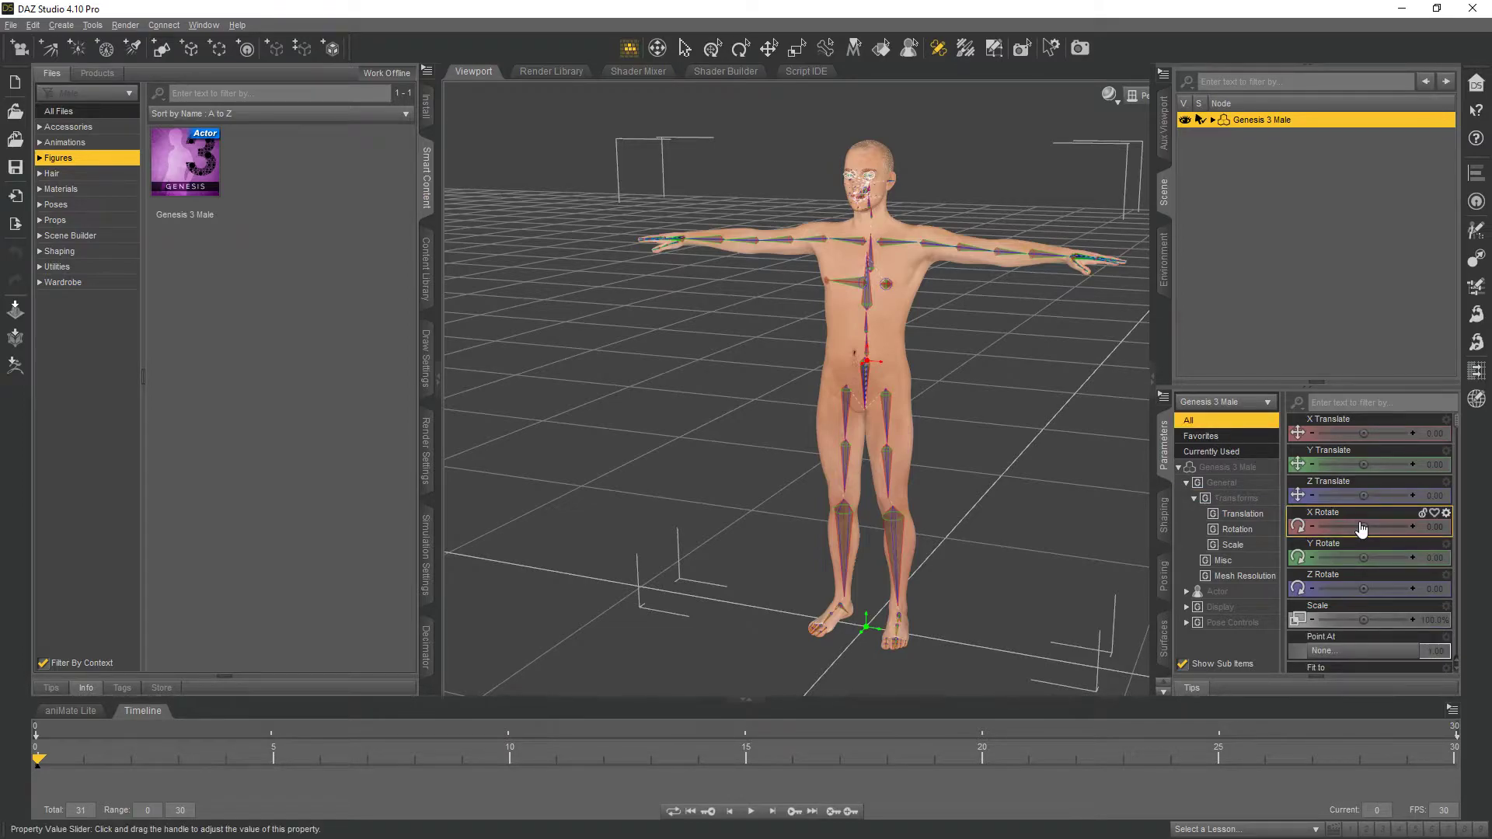
scroll(1359, 521, "down", 3)
mouse_move(1391, 512)
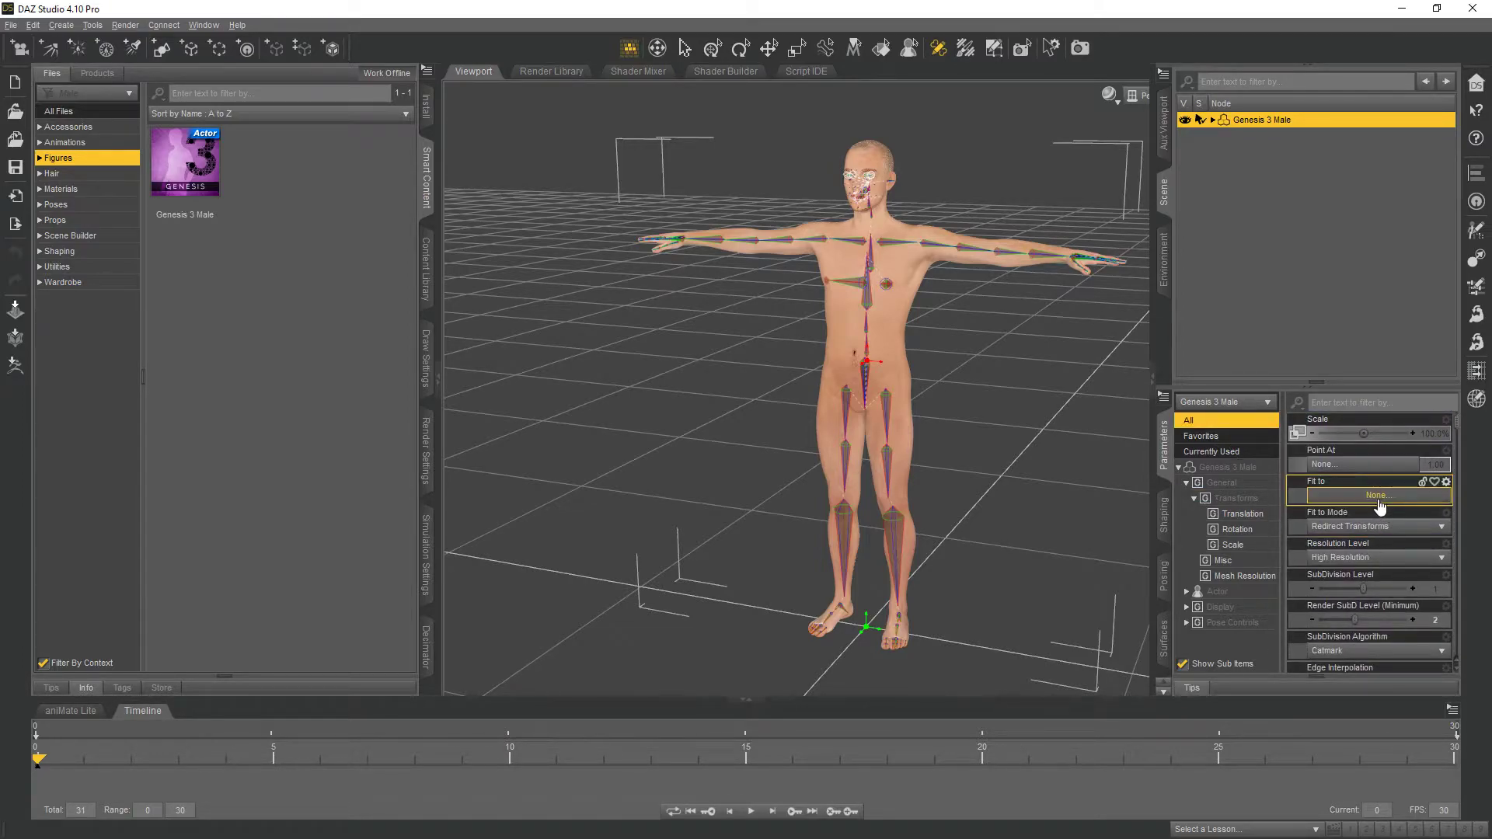
left_click(1373, 555)
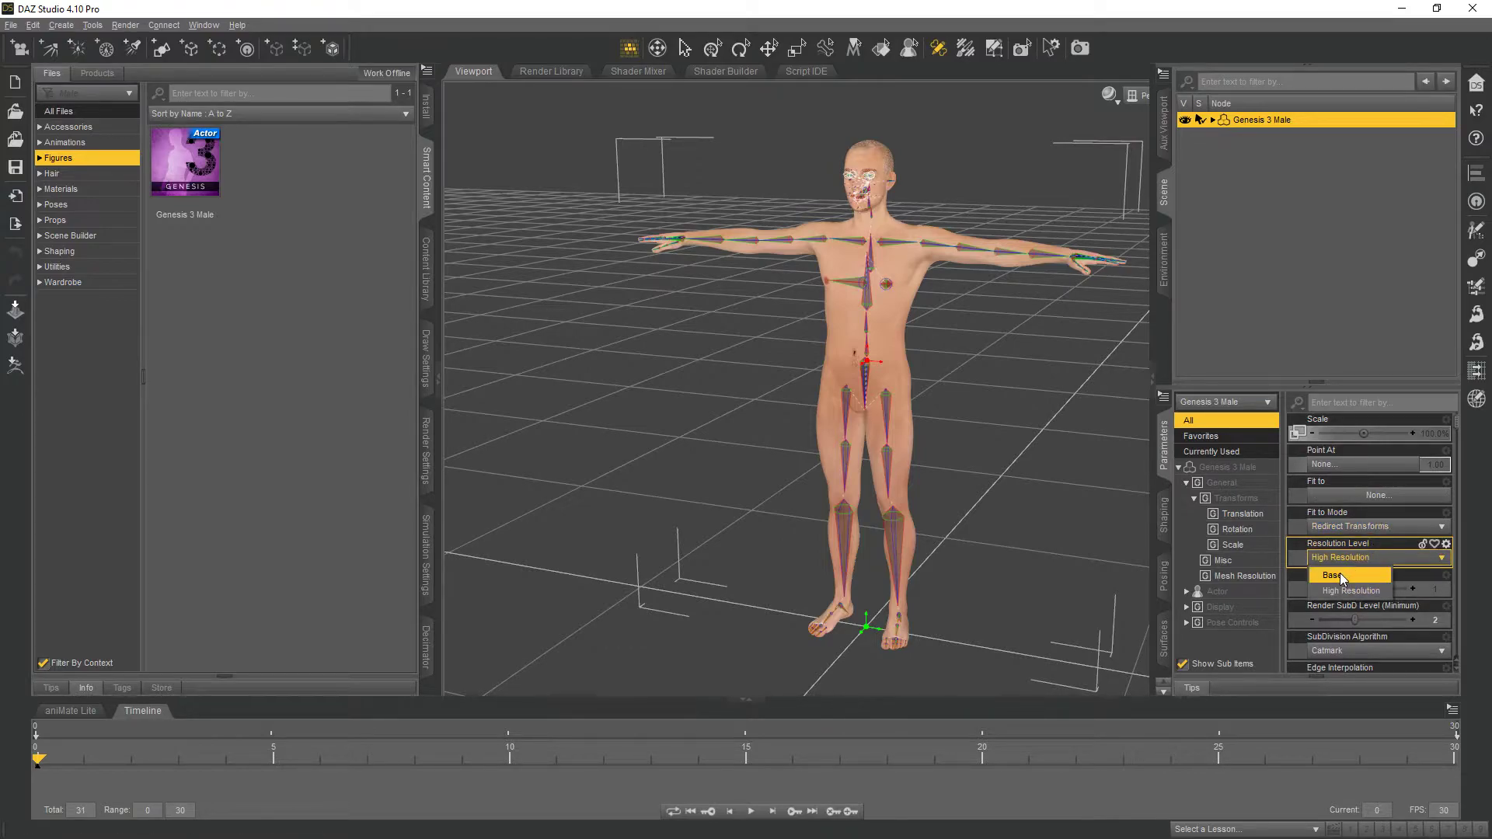
left_click(1358, 575)
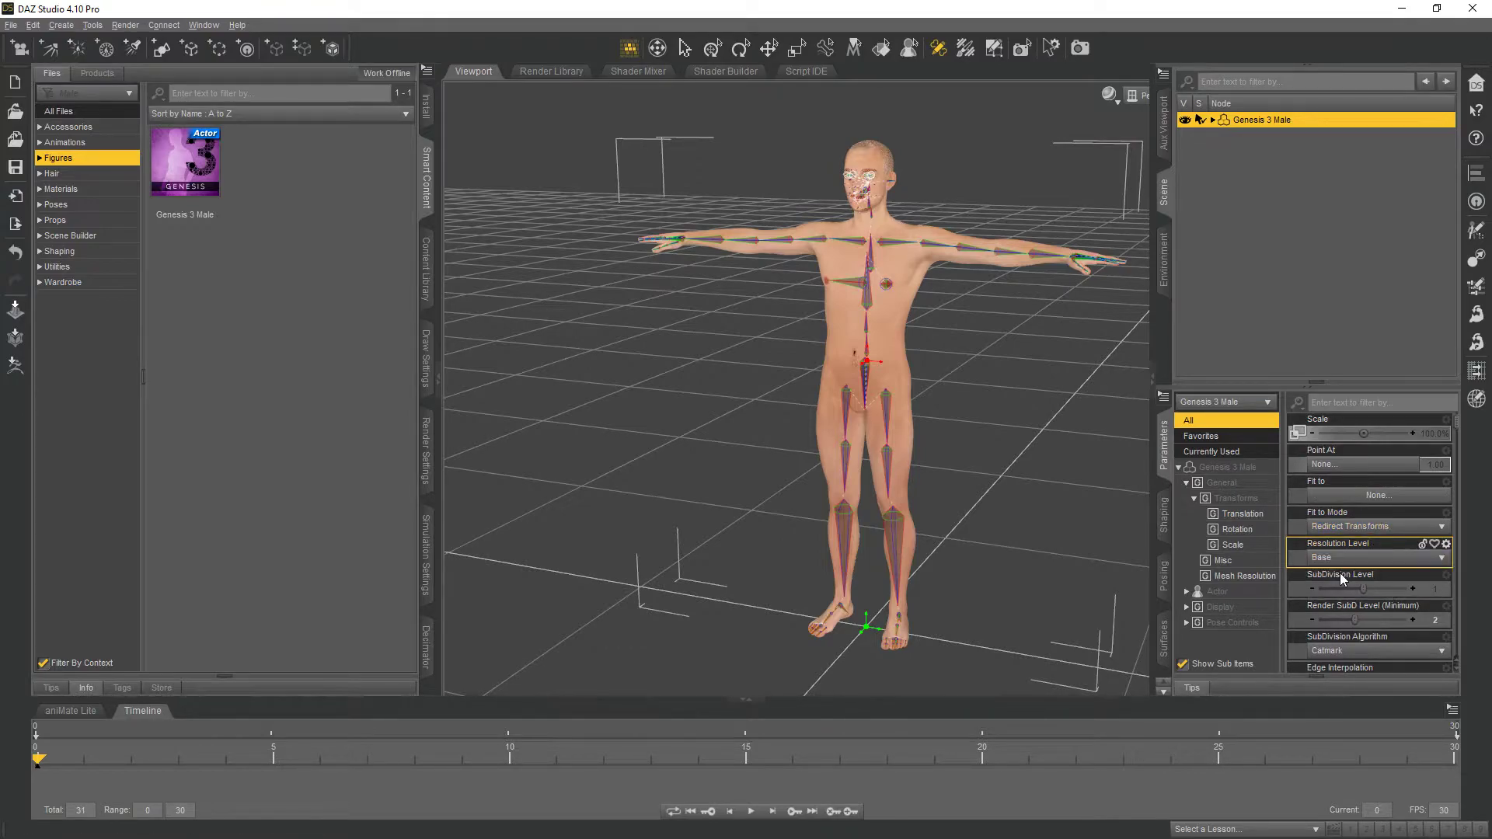
left_click(1006, 344)
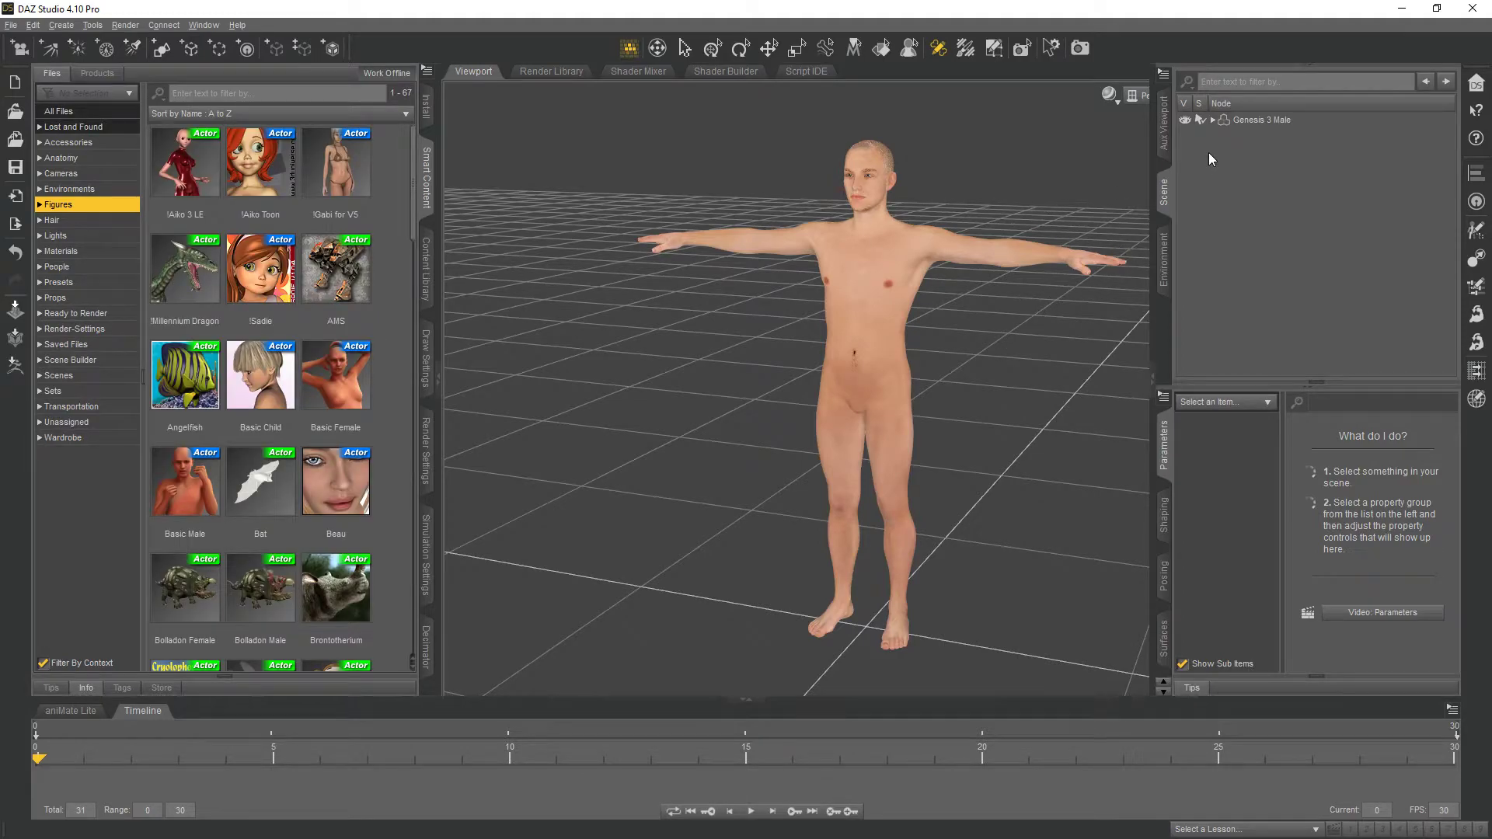
left_click(1257, 122)
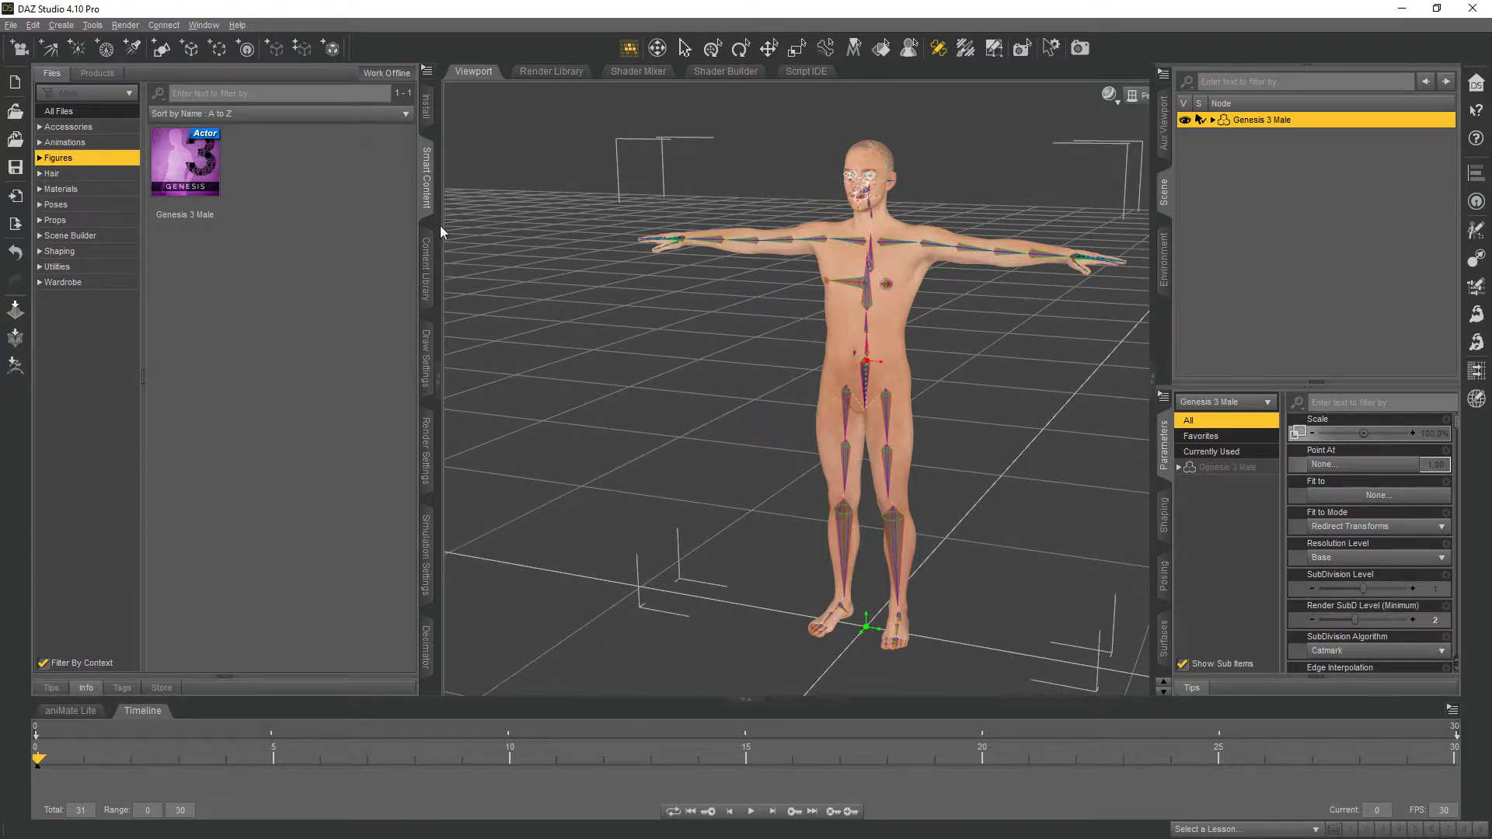
left_click(92, 25)
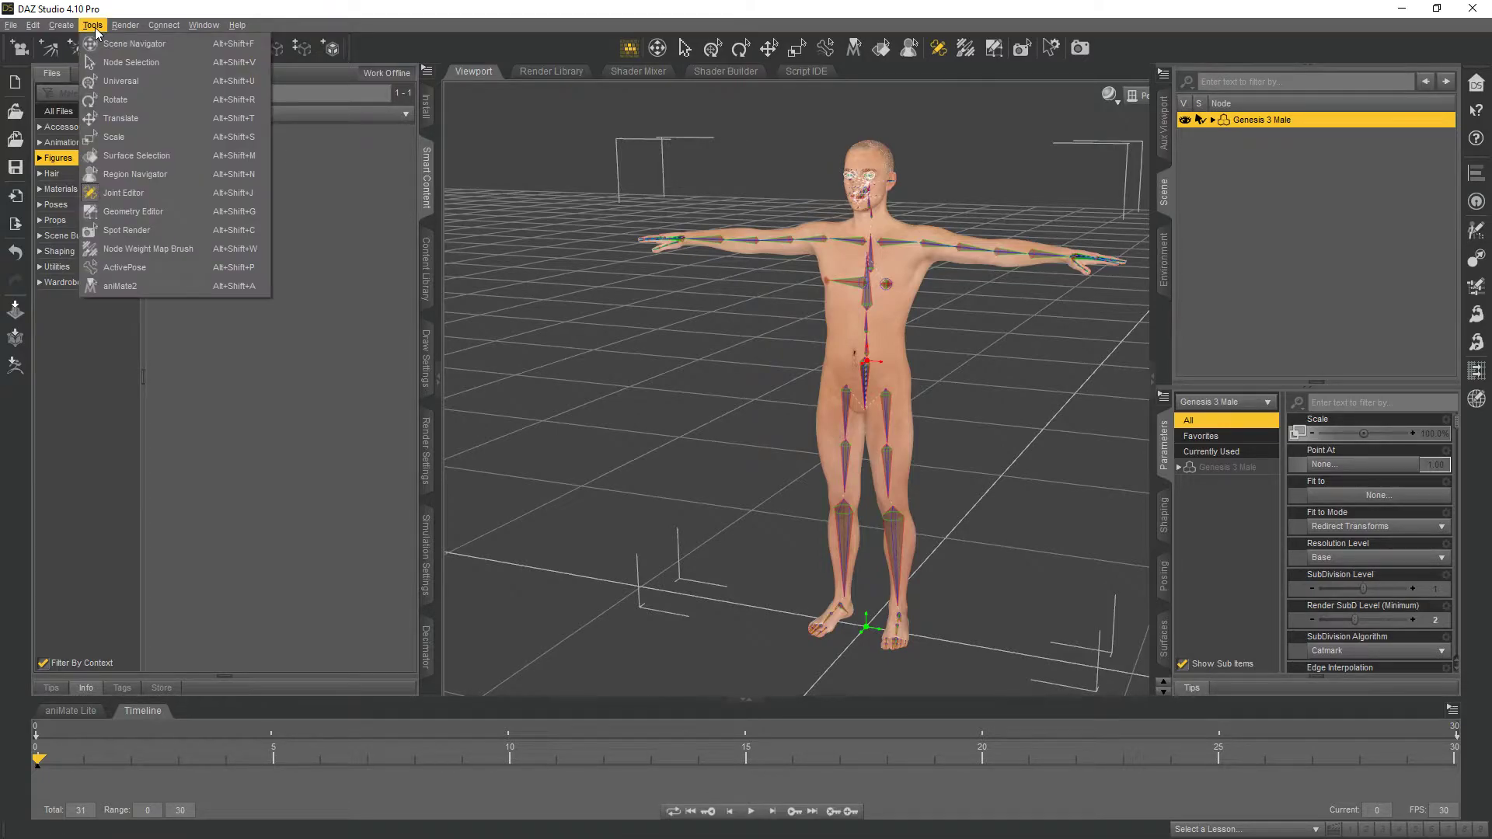
In the Joint Editor, rename the figure's node from Genesis3Male to root.
left_click(122, 194)
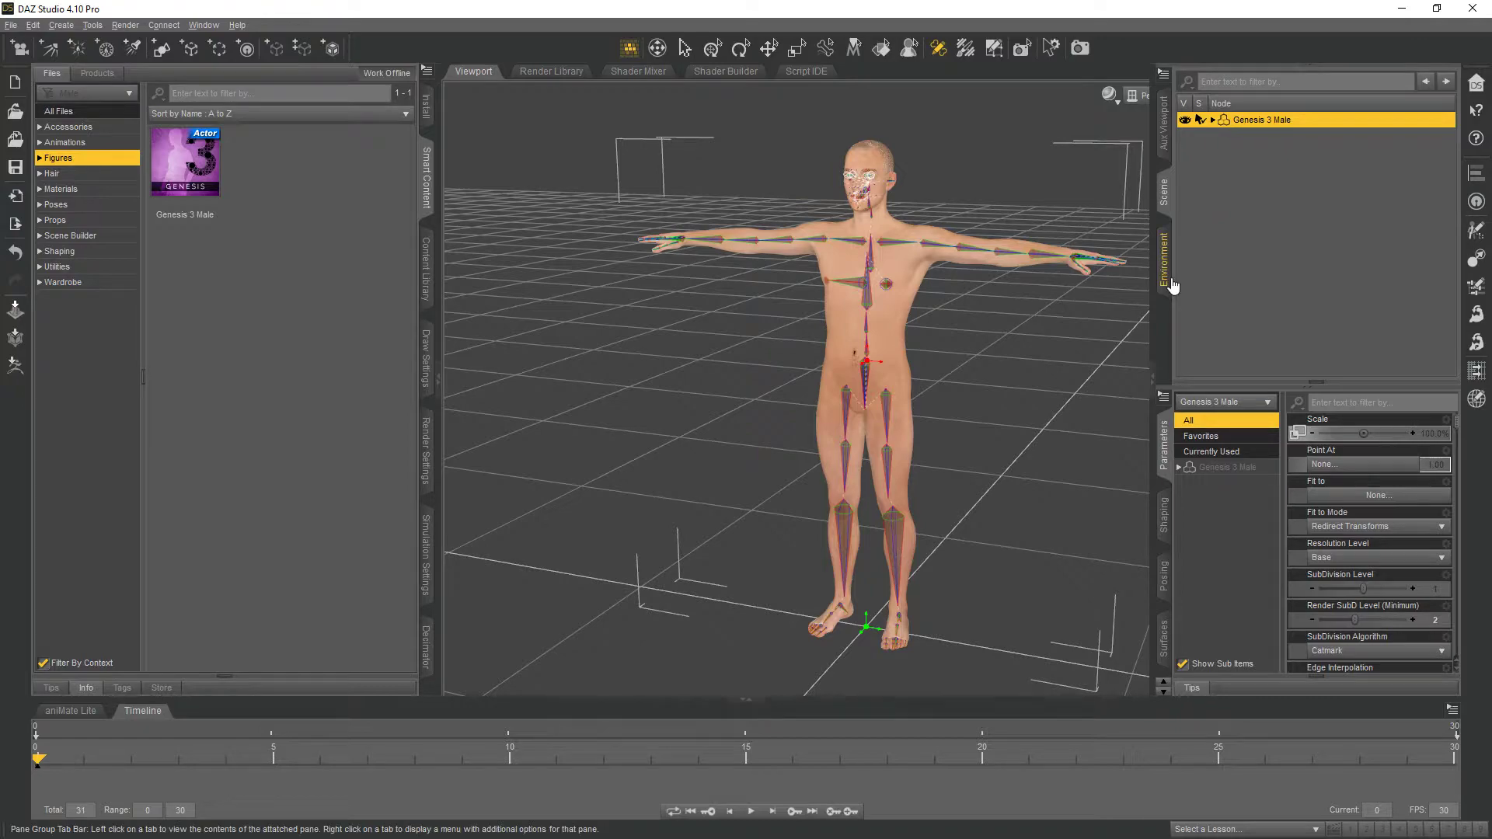
right_click(866, 377)
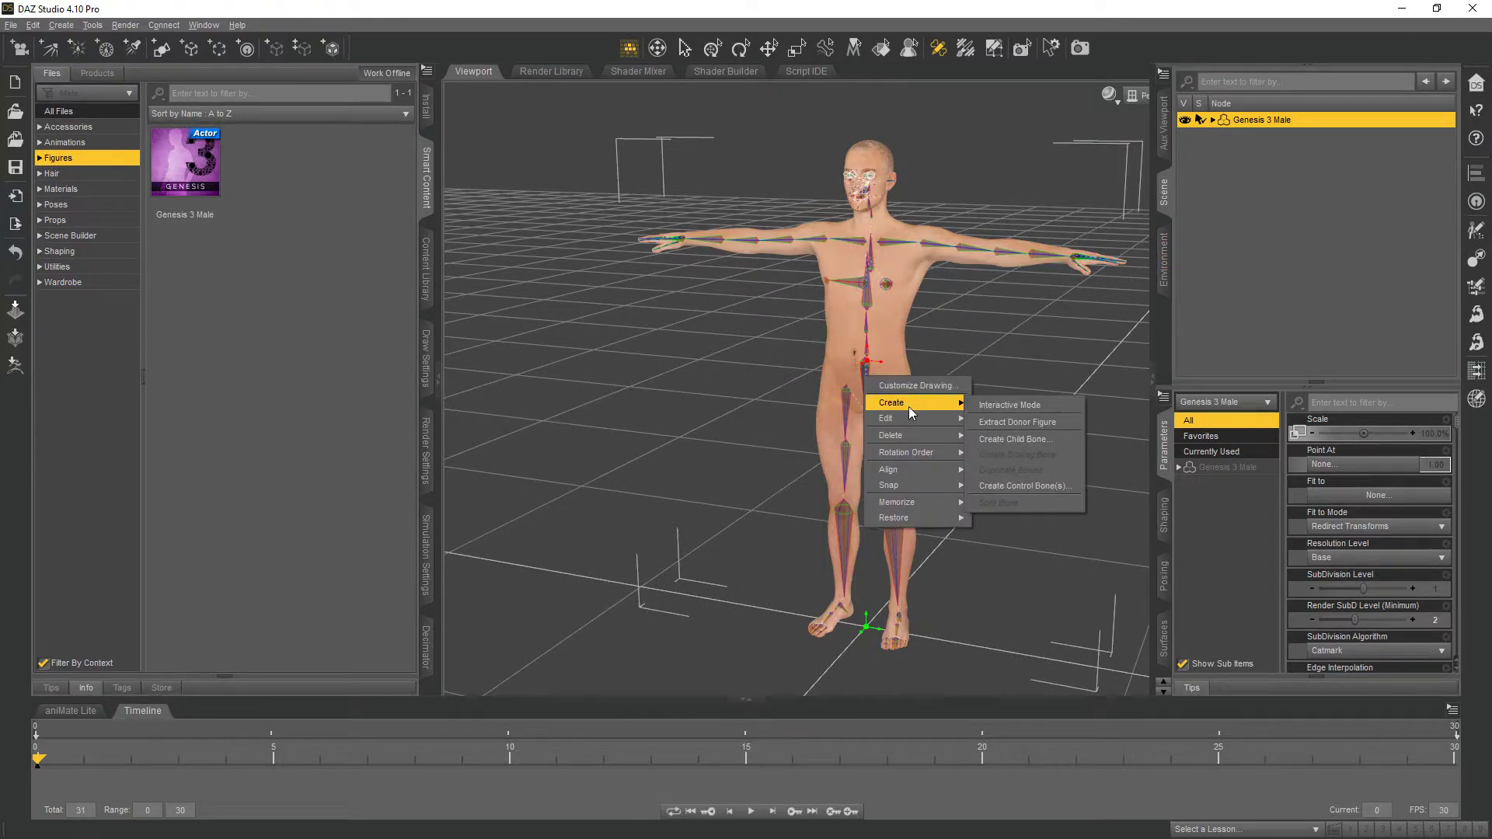
mouse_move(909, 418)
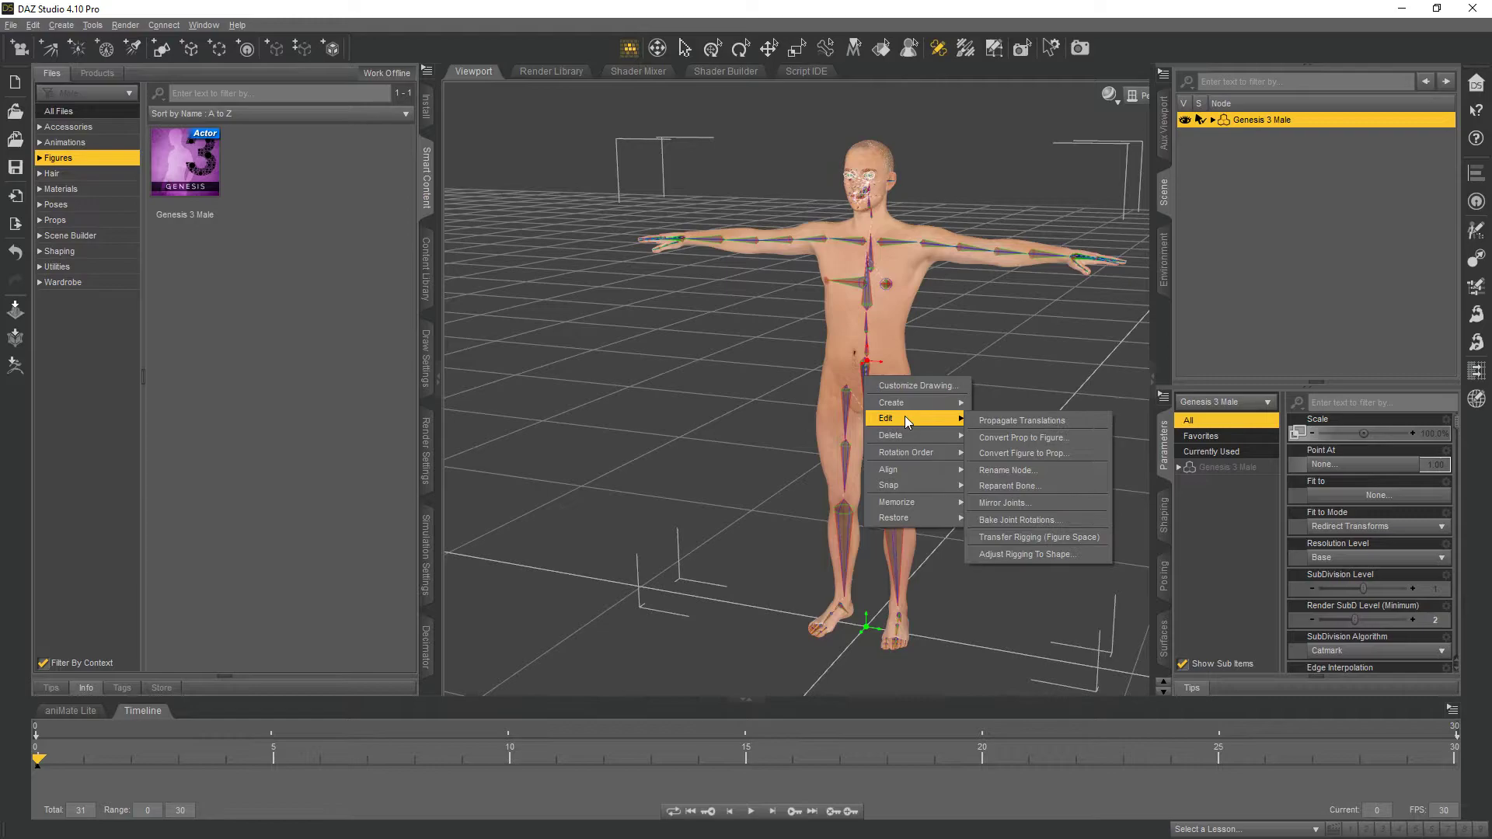
left_click(1006, 470)
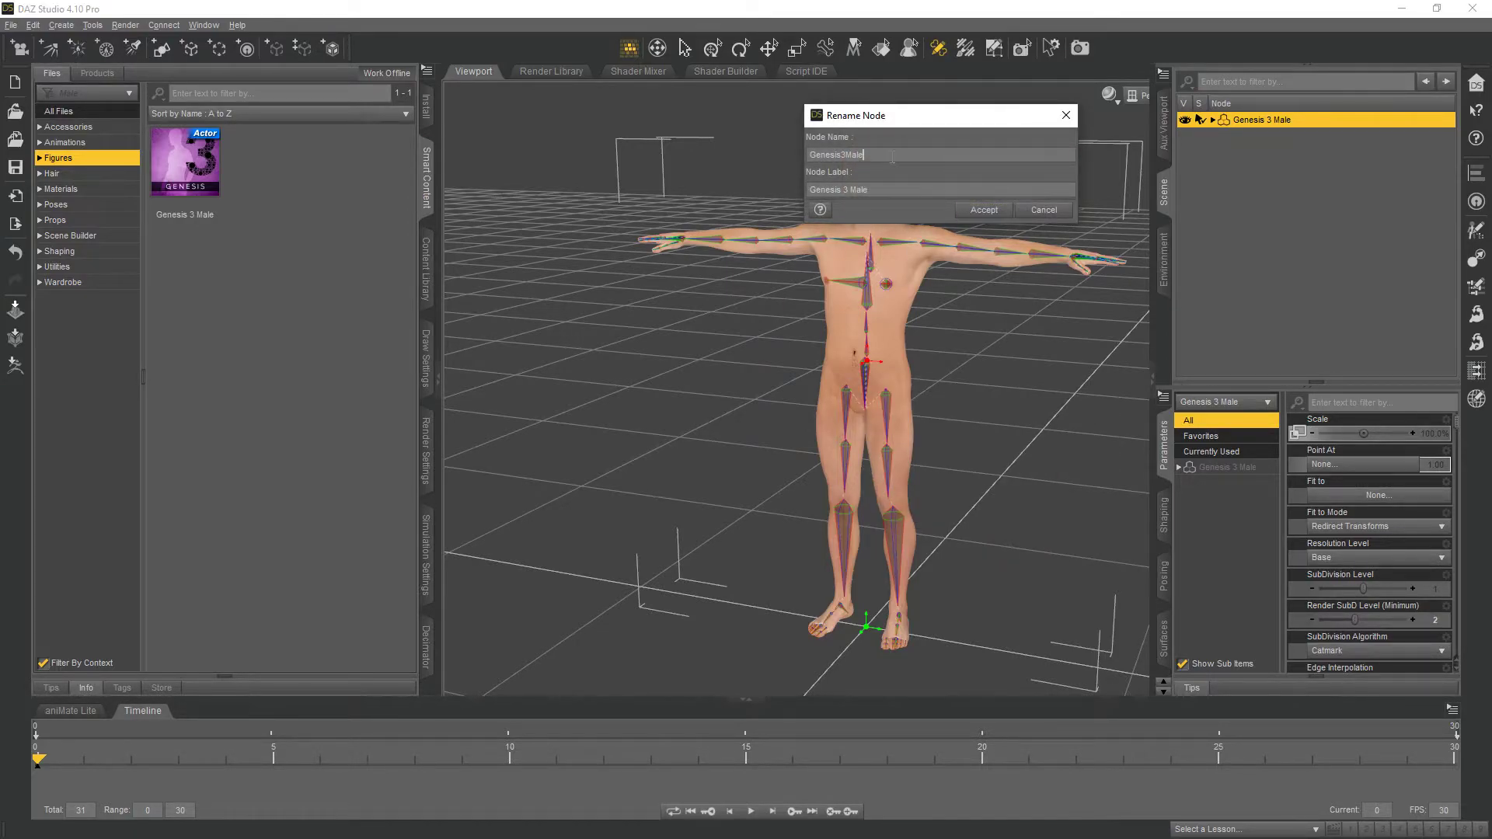
double_click(896, 155)
type("root")
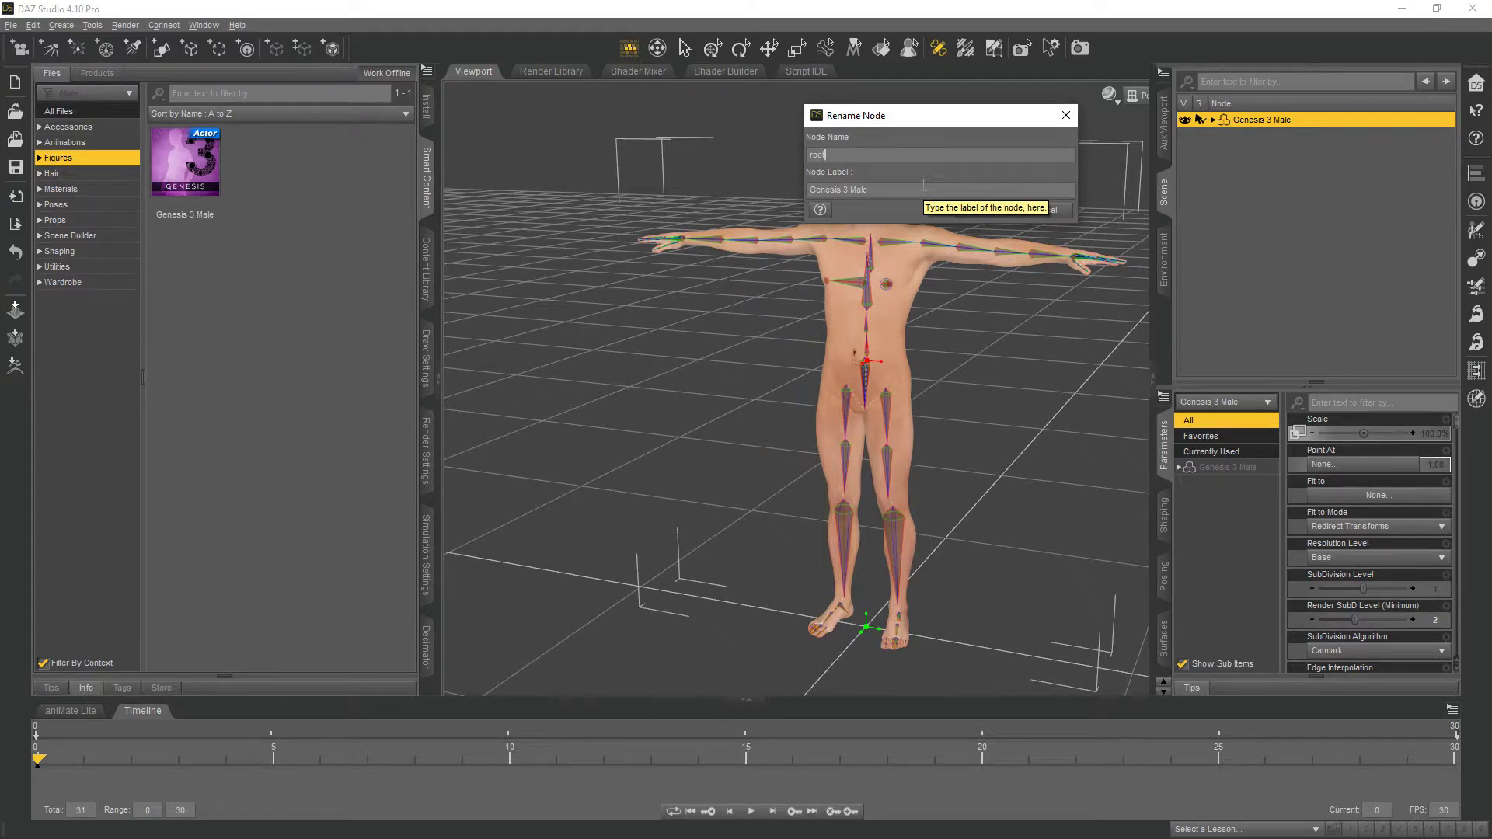
key("Return")
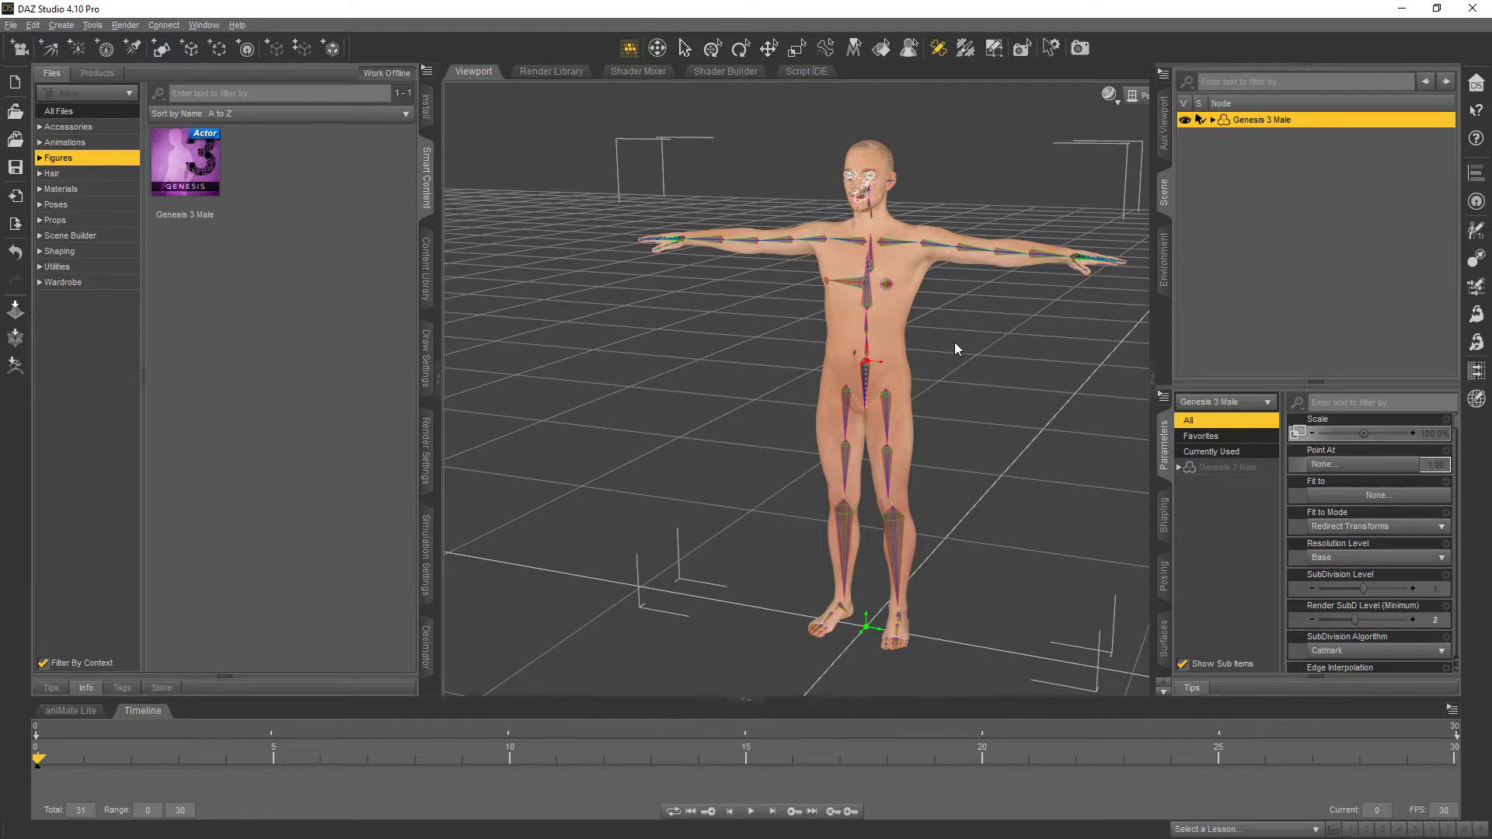
left_click(11, 25)
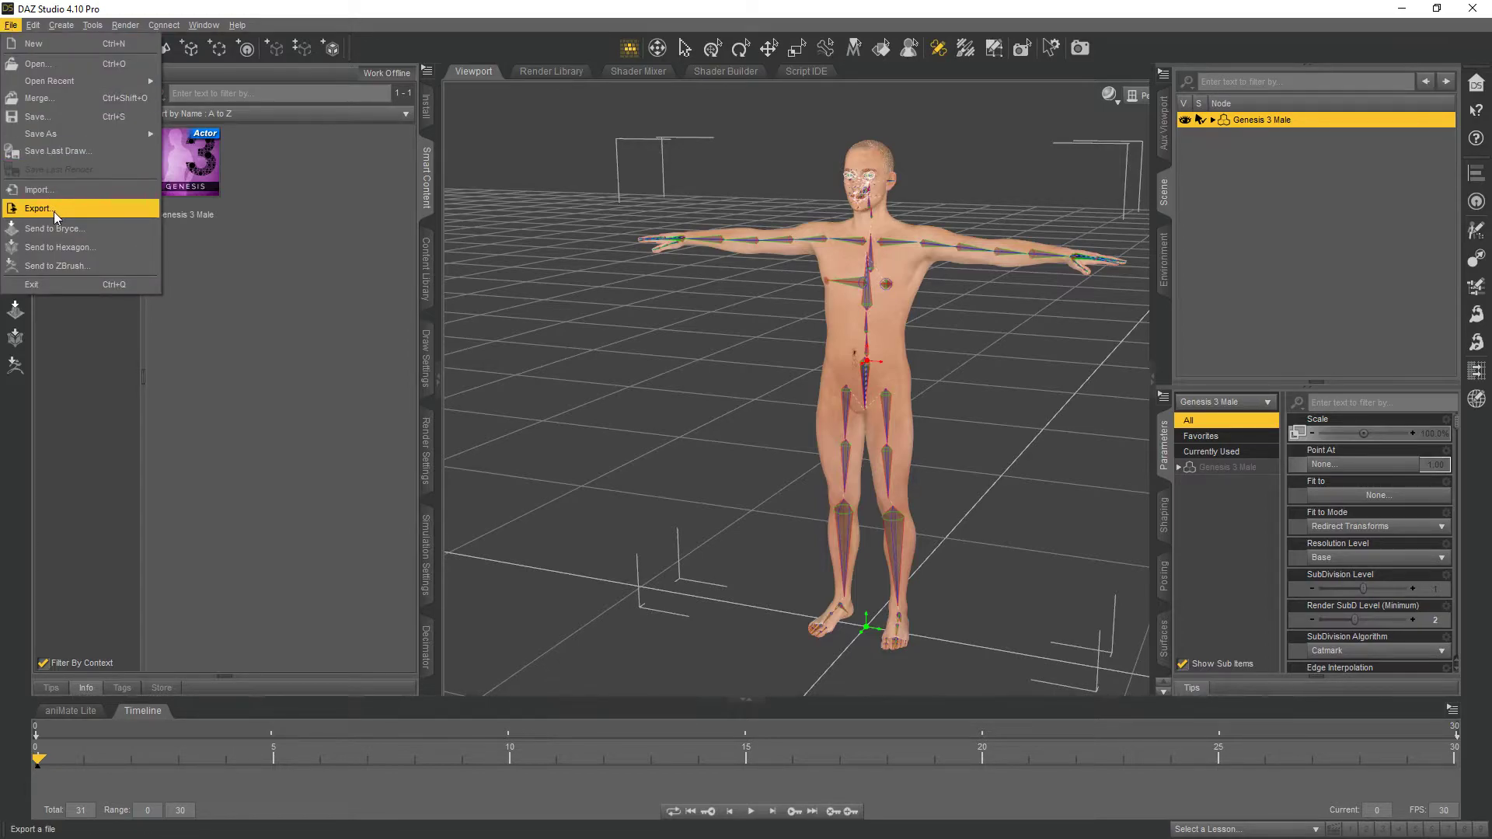
Export the figure to FBX, overwriting G3-Male.fbx in the SpecialProjects folder.
left_click(54, 212)
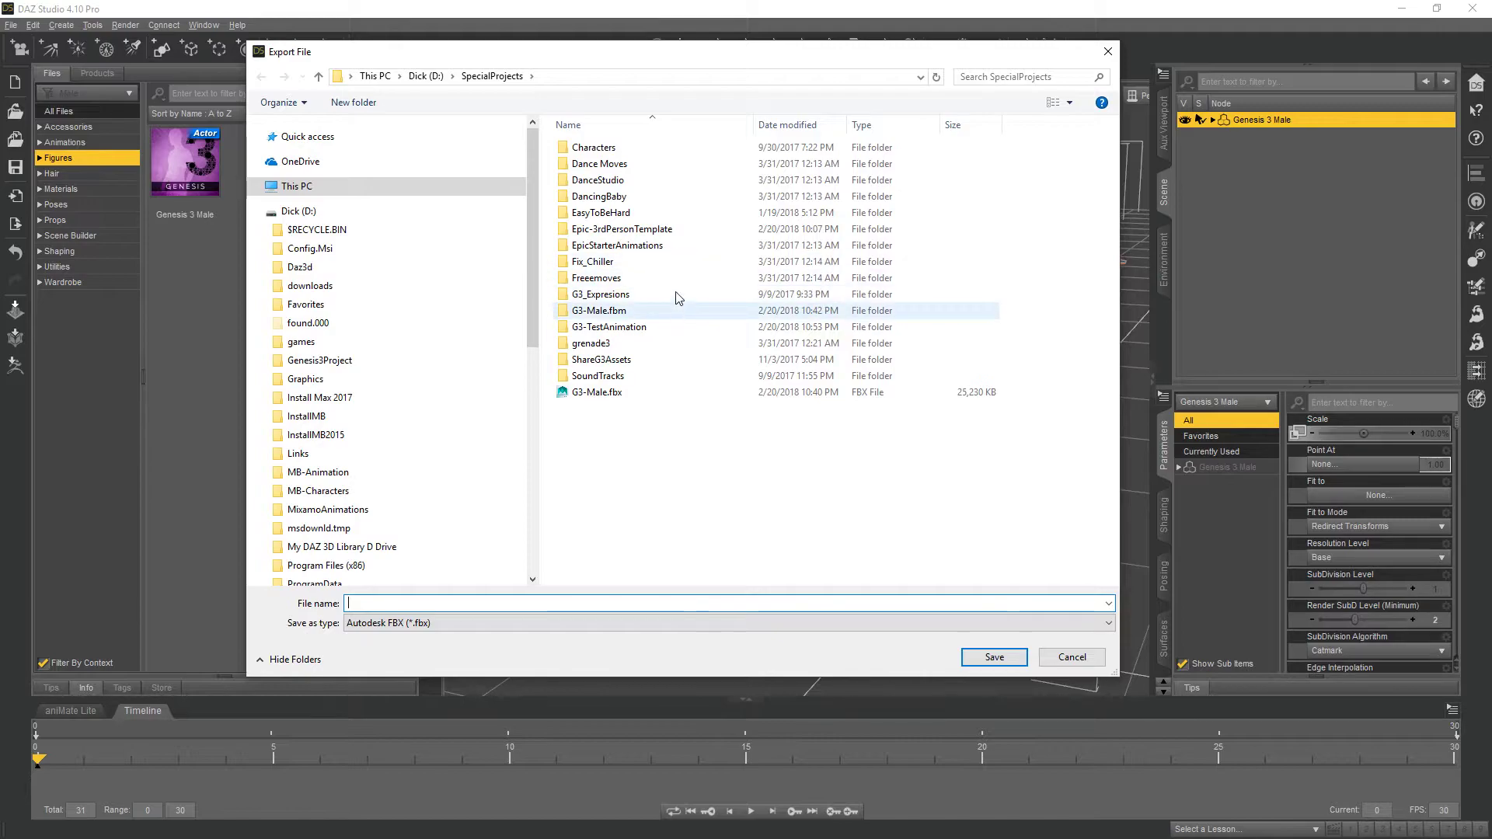
left_click_drag(669, 56, 578, 169)
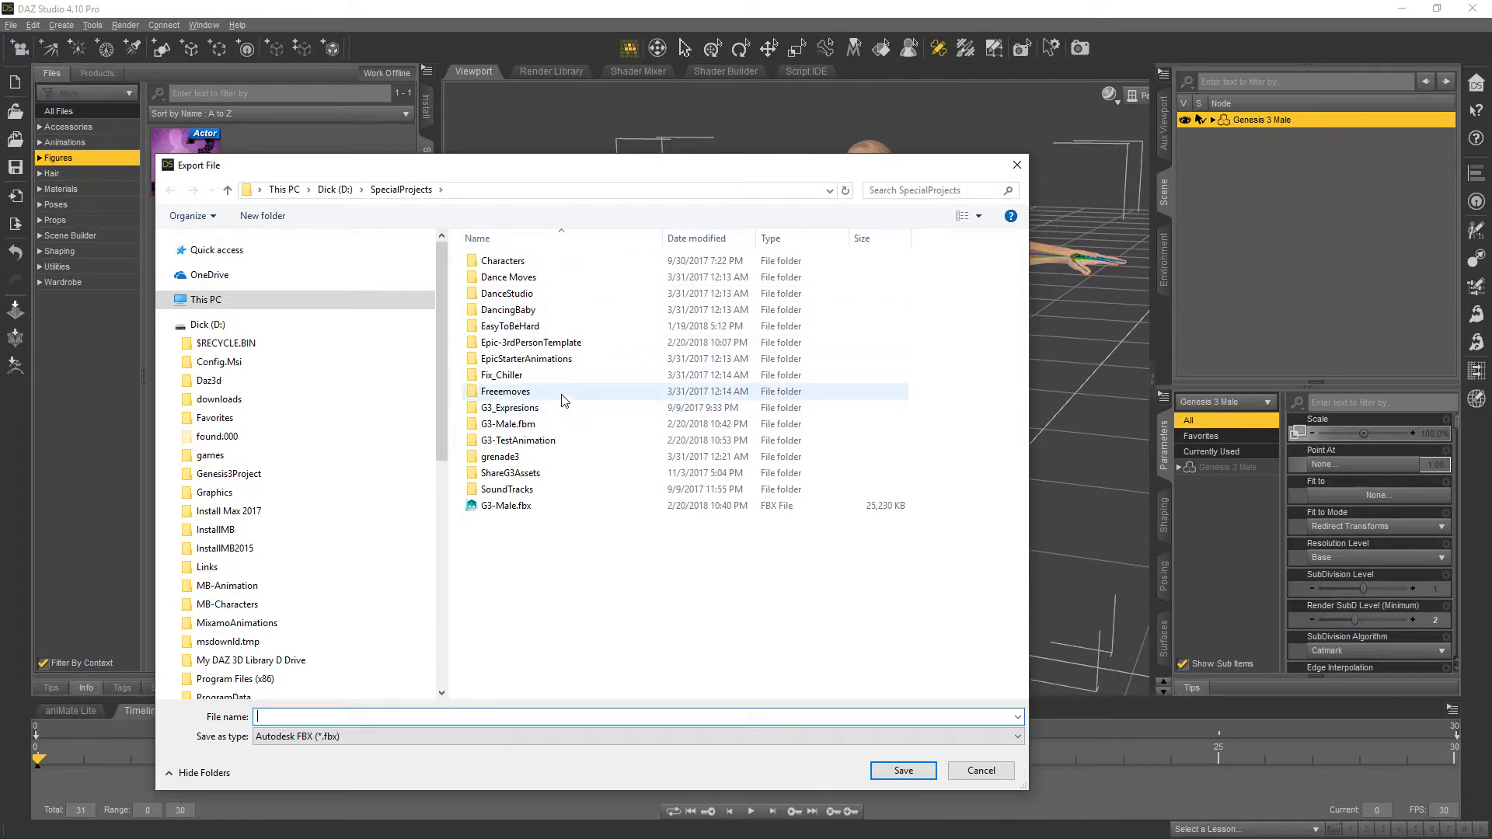
left_click_drag(600, 169, 612, 122)
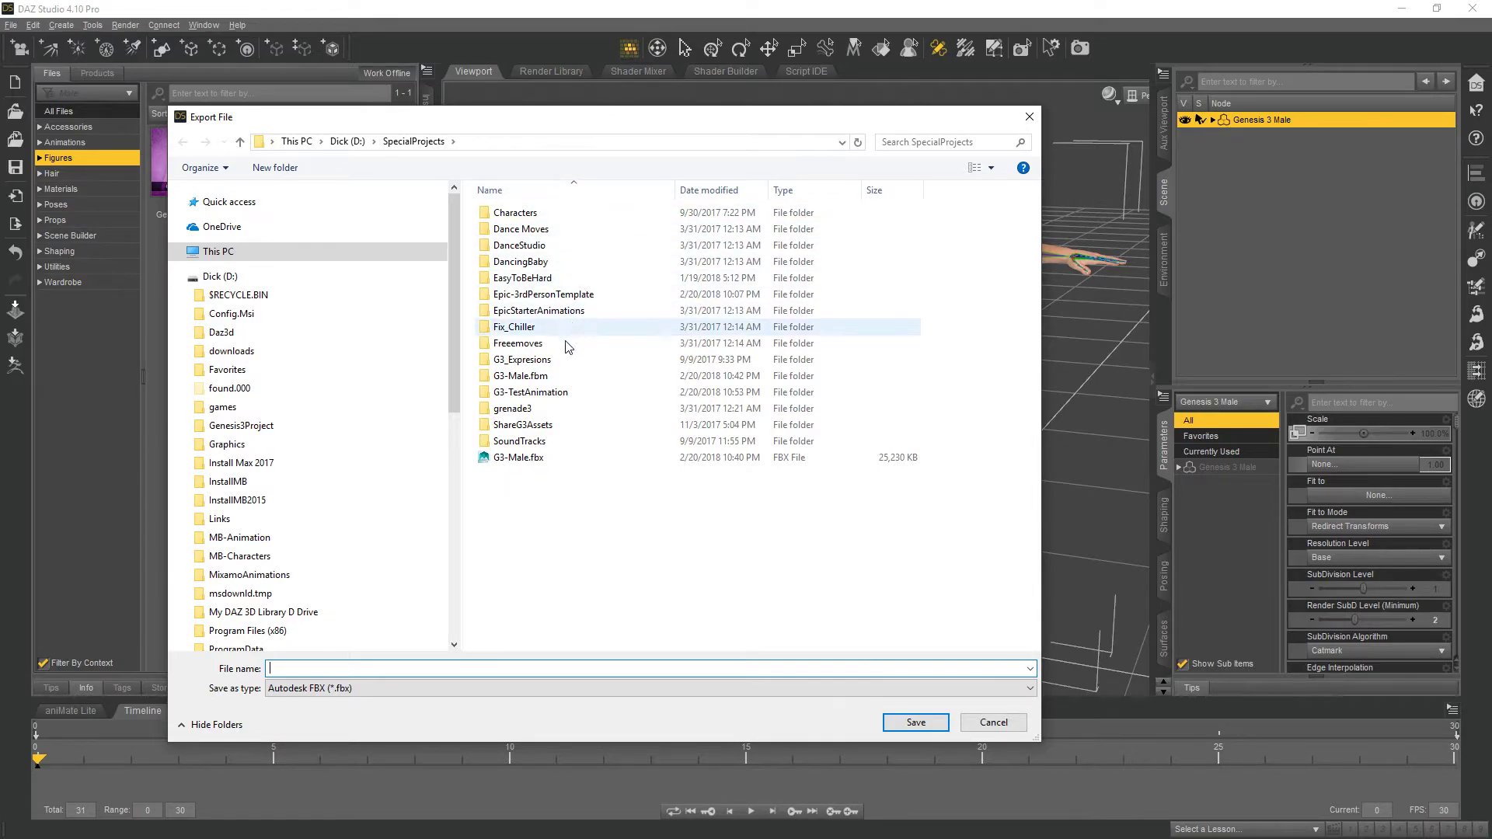
left_click(530, 460)
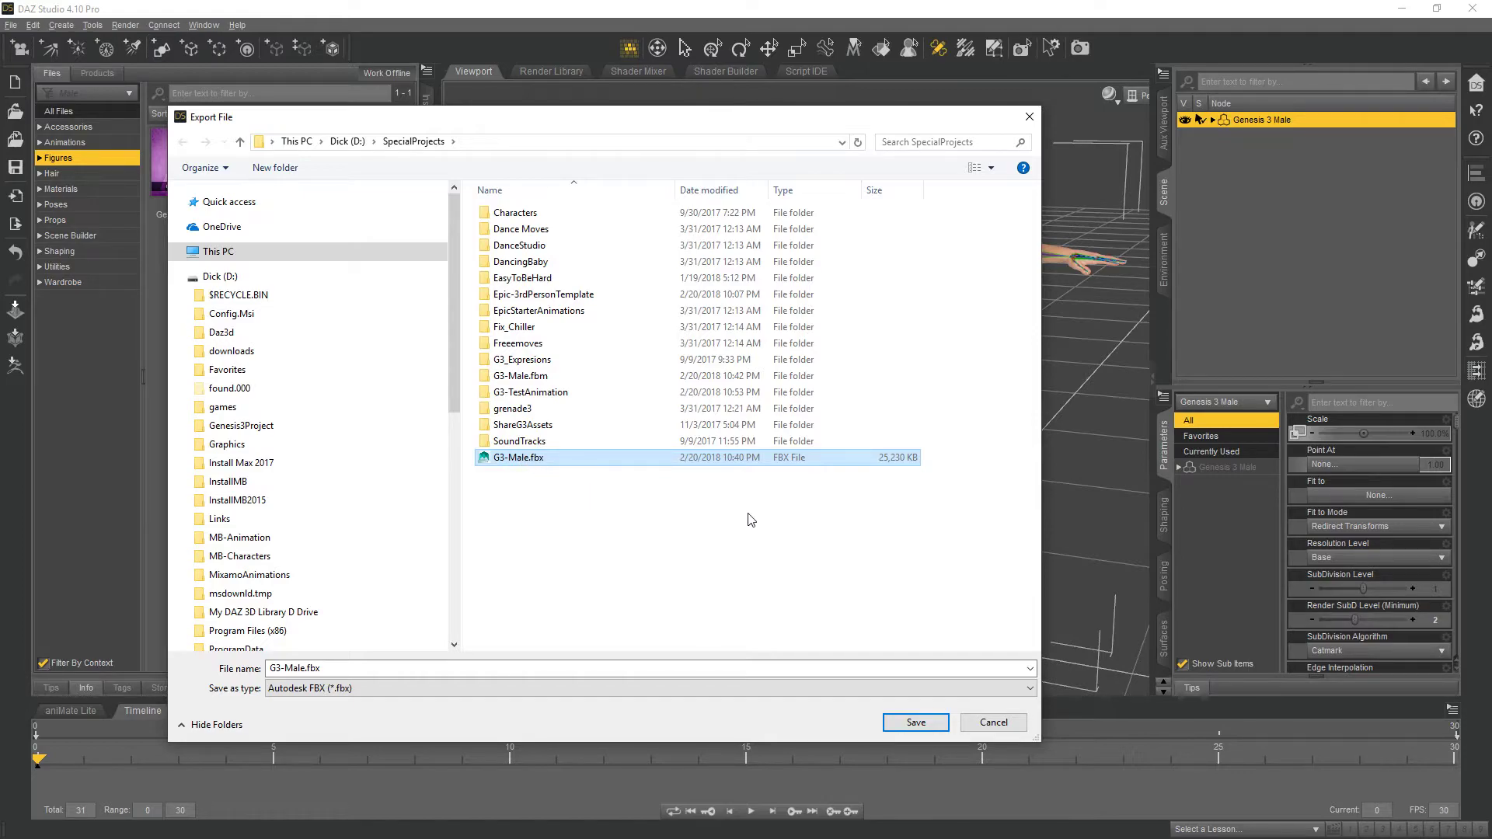
left_click(904, 726)
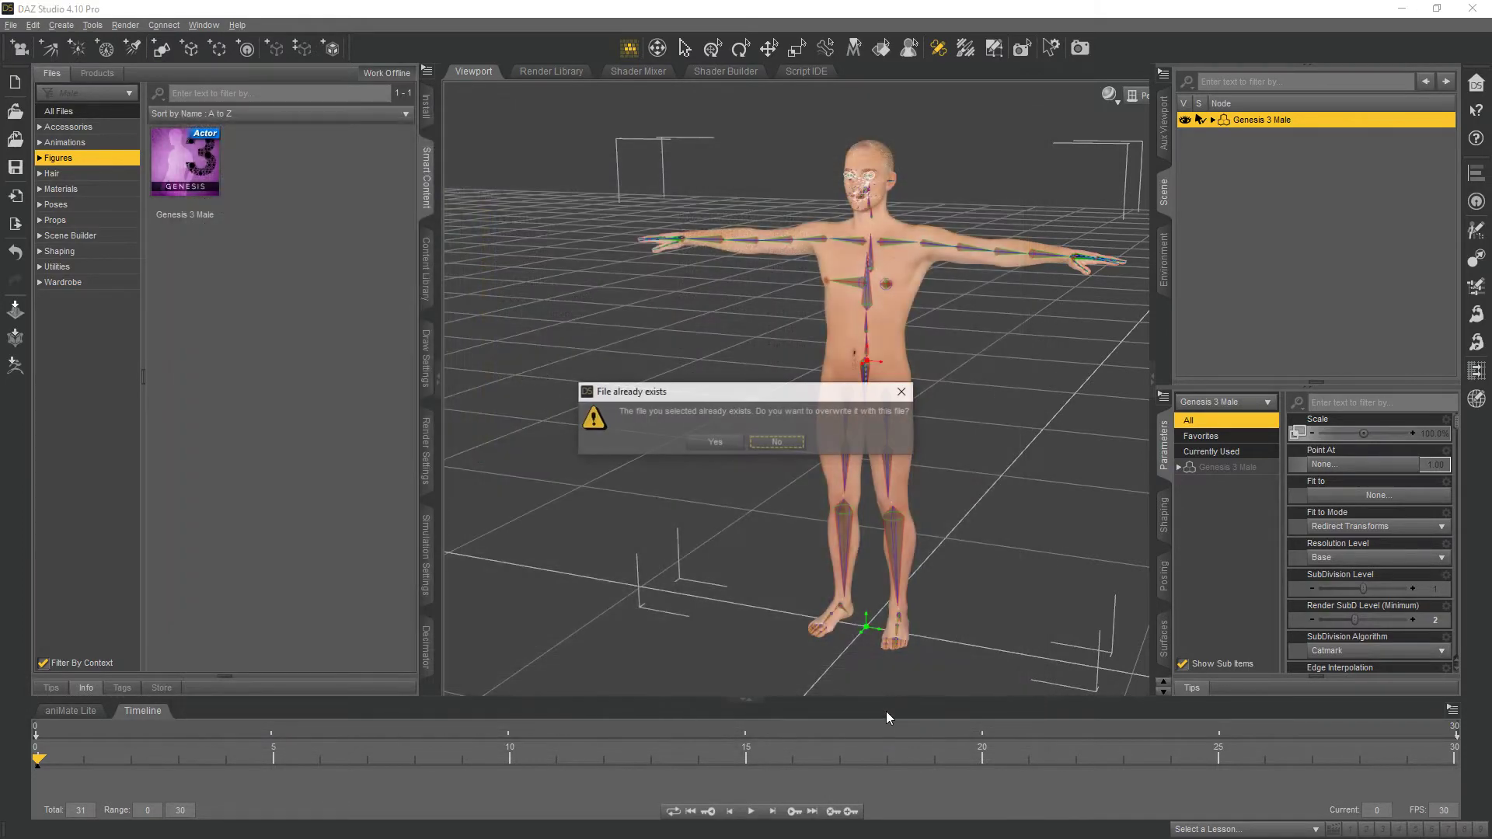
left_click(730, 445)
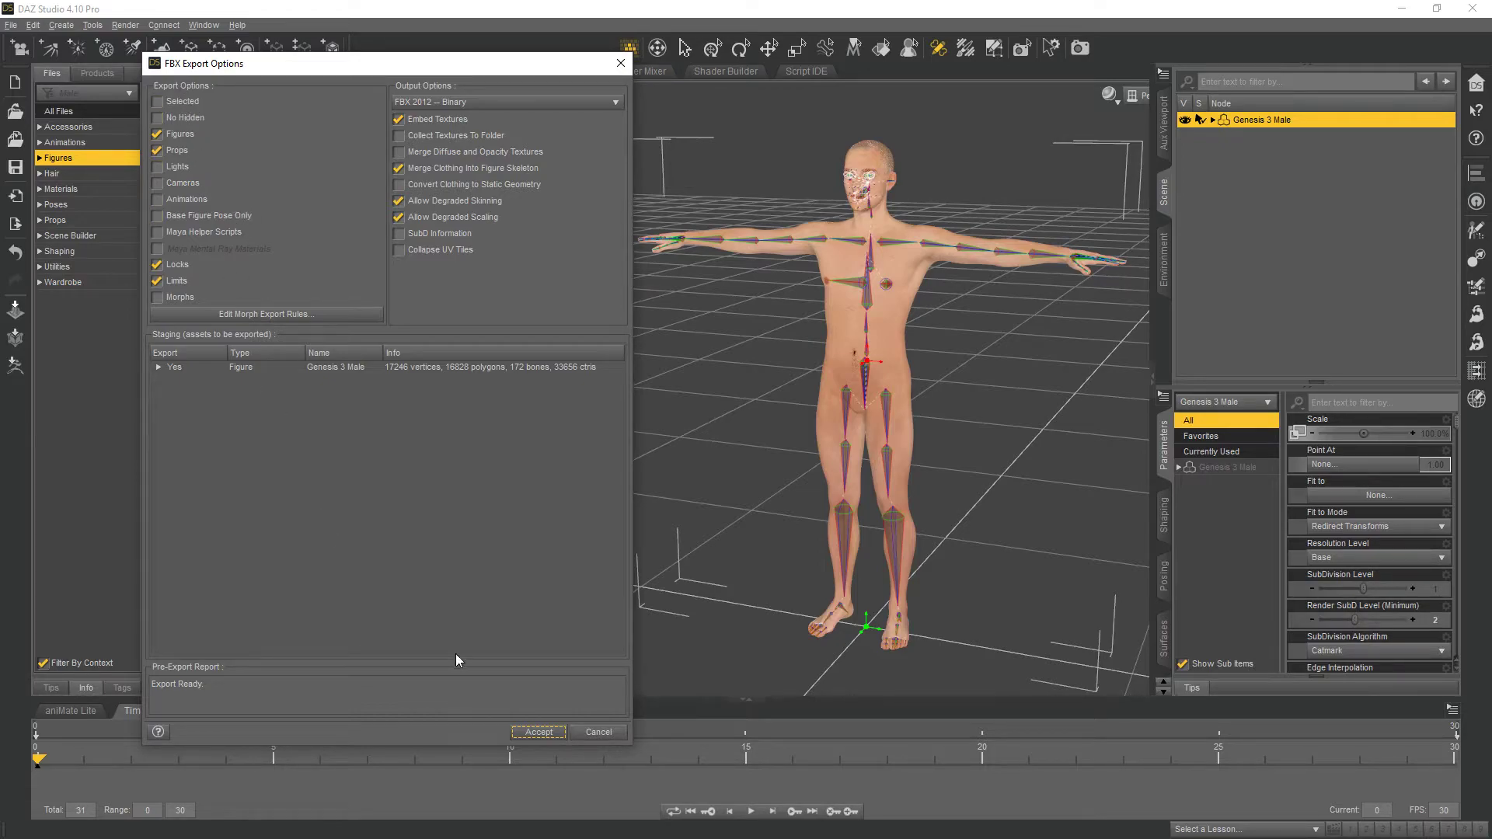
Accept the current FBX export options to write G3-Male.fbx.
left_click(538, 732)
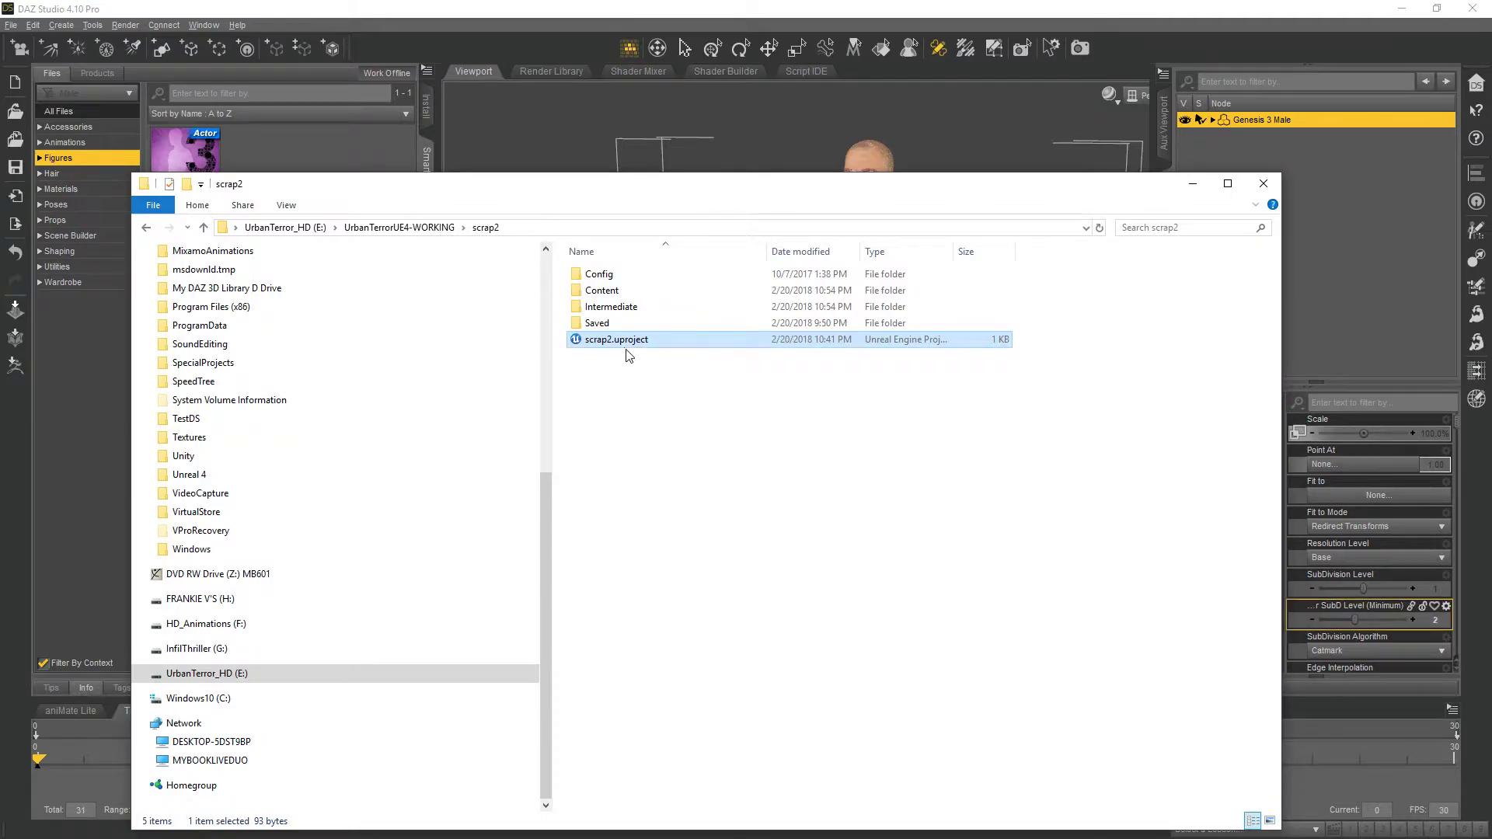
Launch scrap2.uproject in Unreal Editor and select G3-Male.fbx in SpecialProjects while it loads.
double_click(622, 345)
left_click_drag(686, 194, 871, 284)
key("alt+Tab")
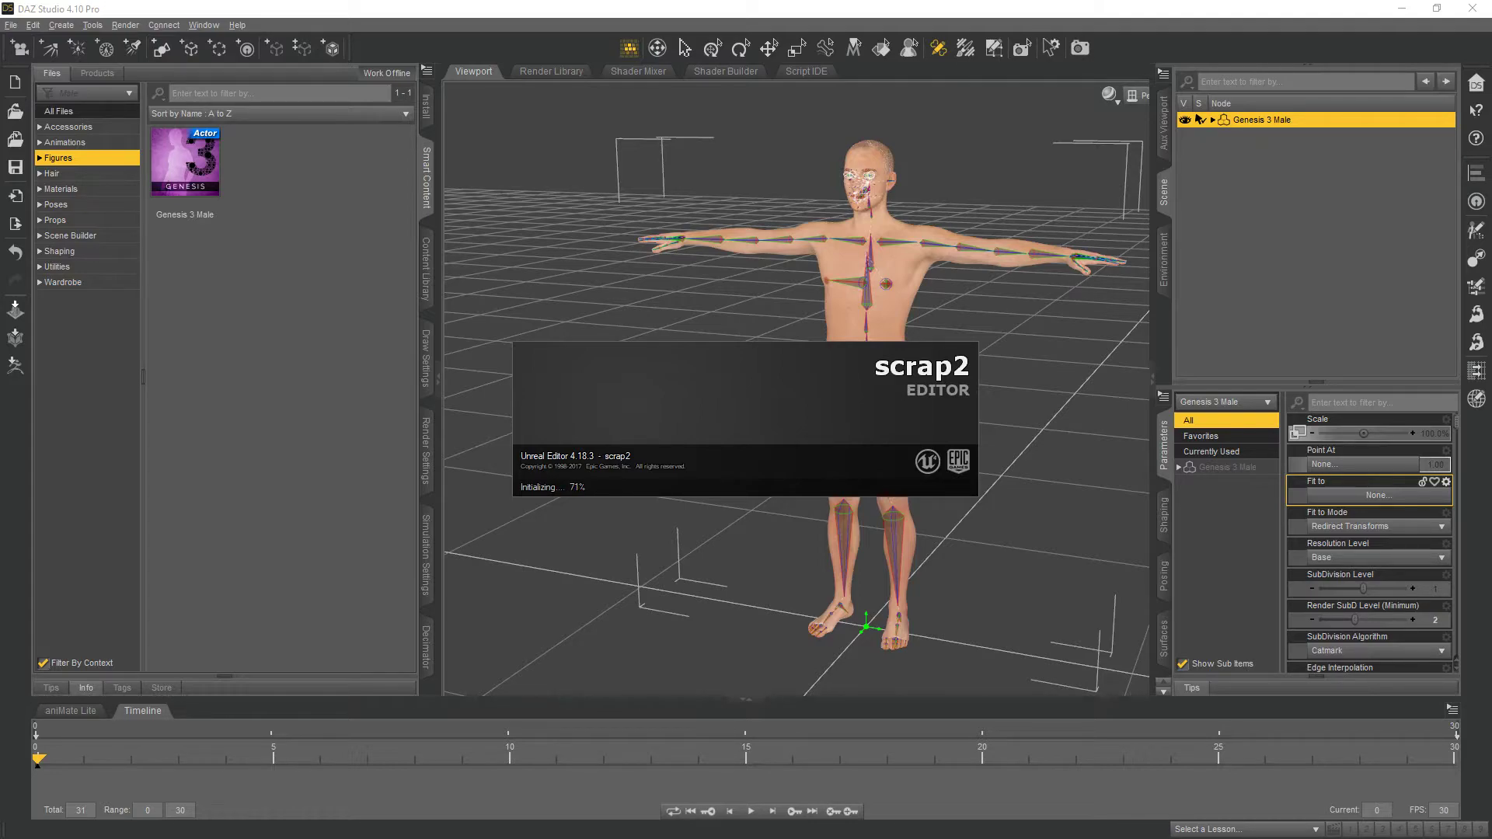
key("alt+Tab")
left_click(863, 398)
key("alt+Tab")
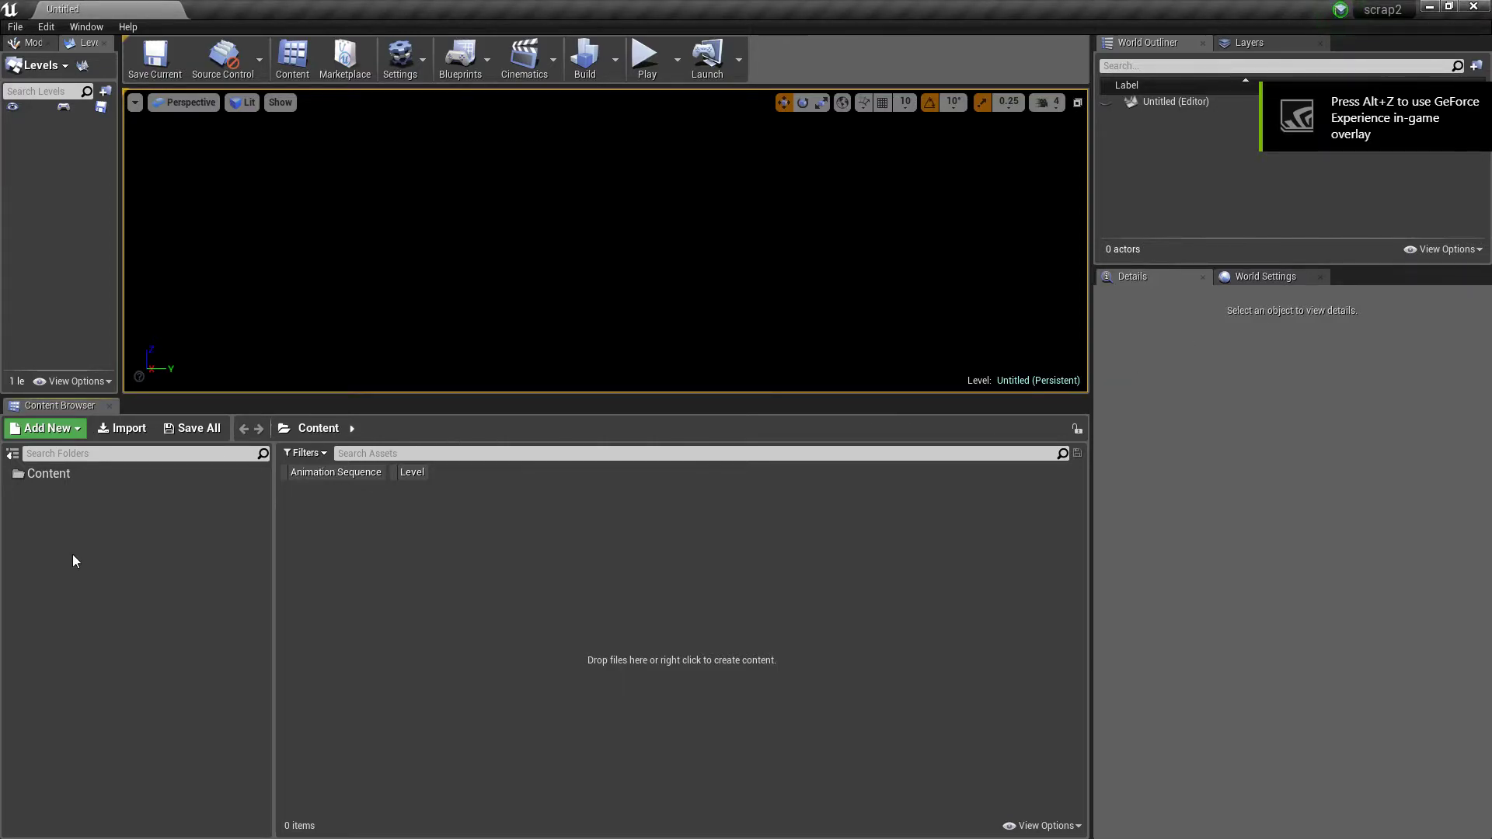
Create a folder named Actor under Content in the Content Browser.
left_click(65, 476)
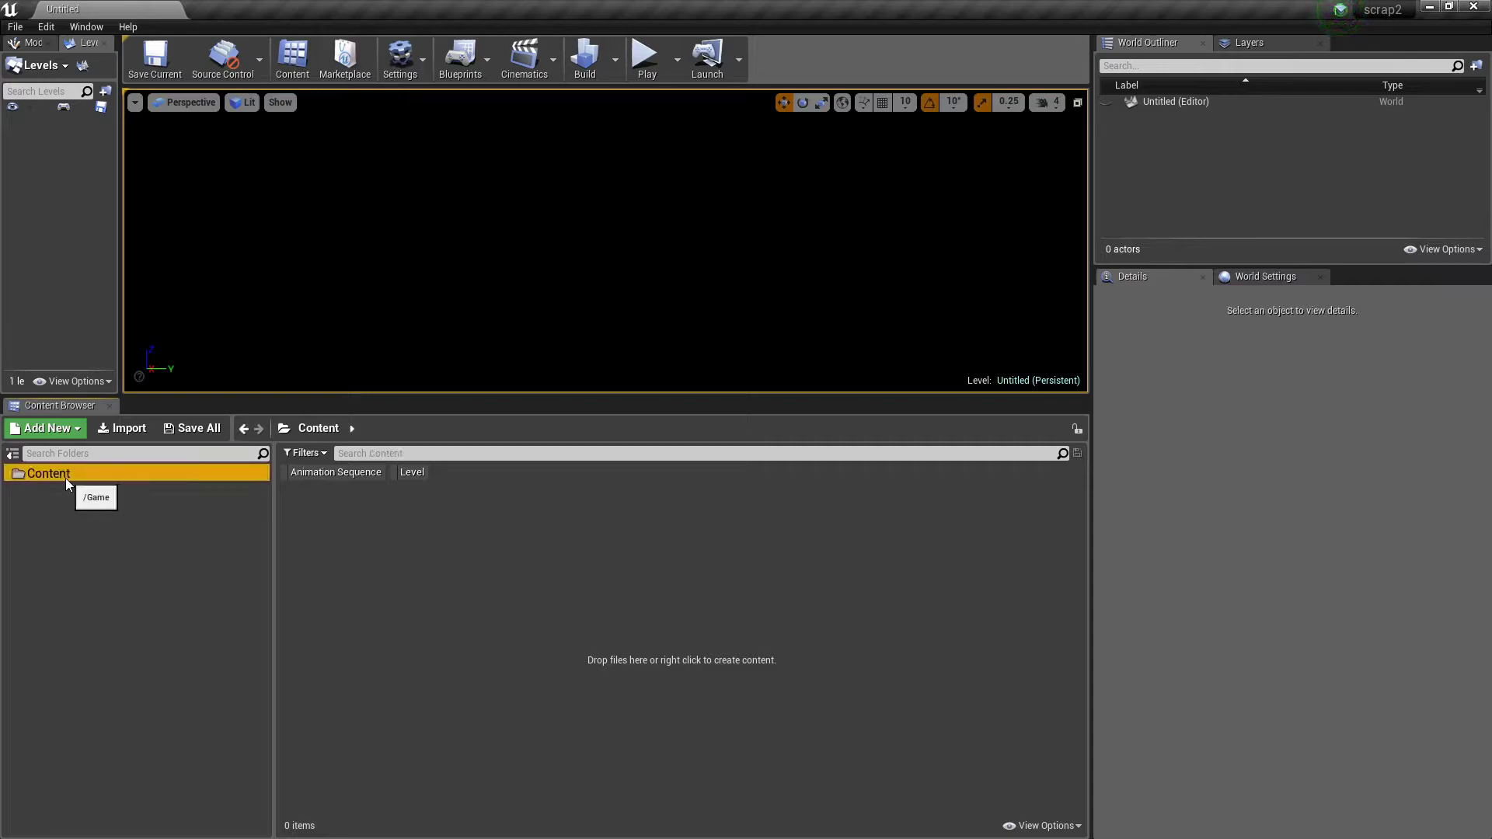
right_click(65, 478)
left_click(87, 490)
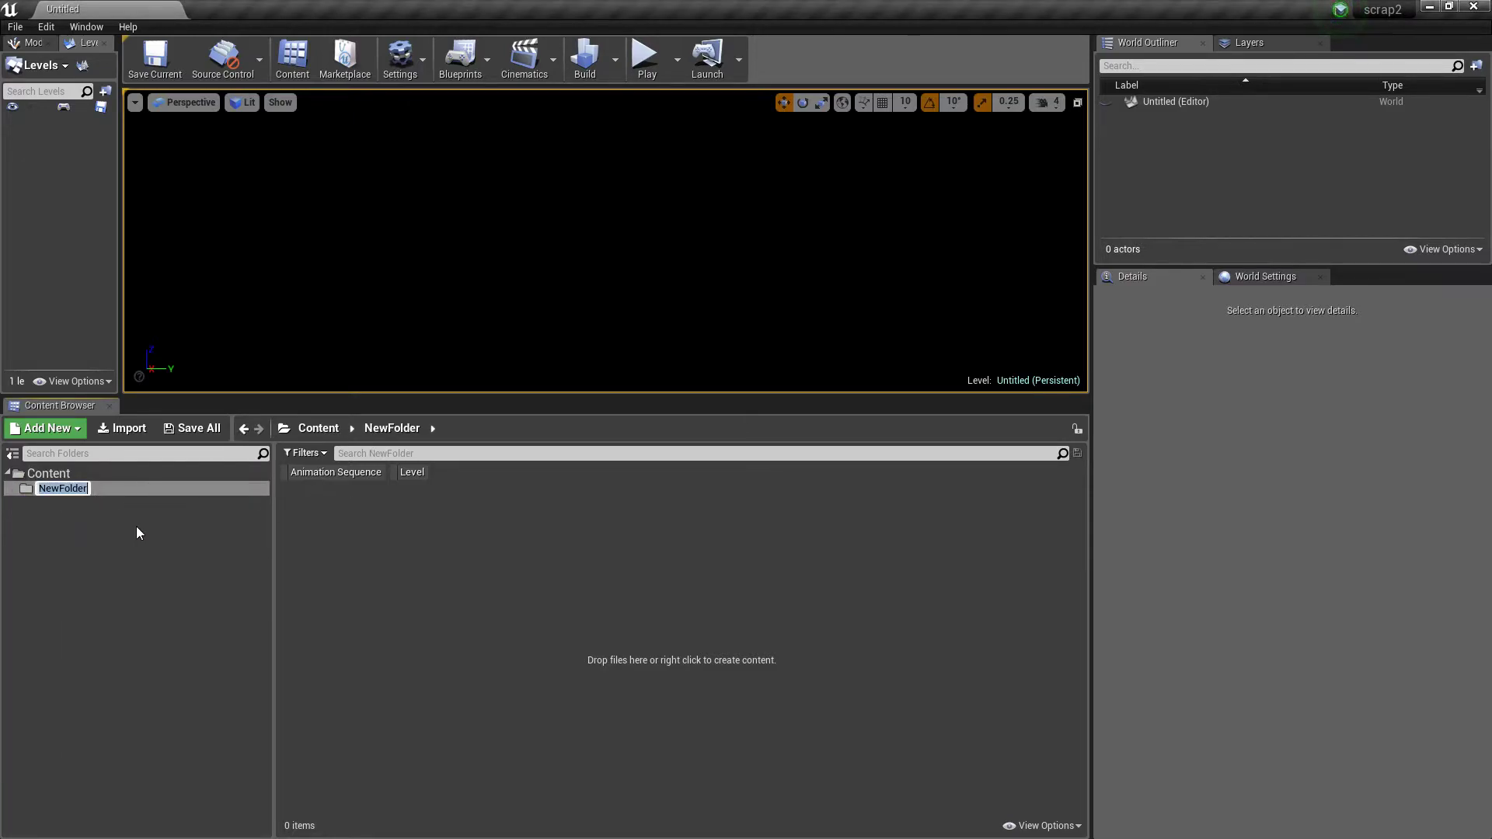
type("Actor")
key("Return")
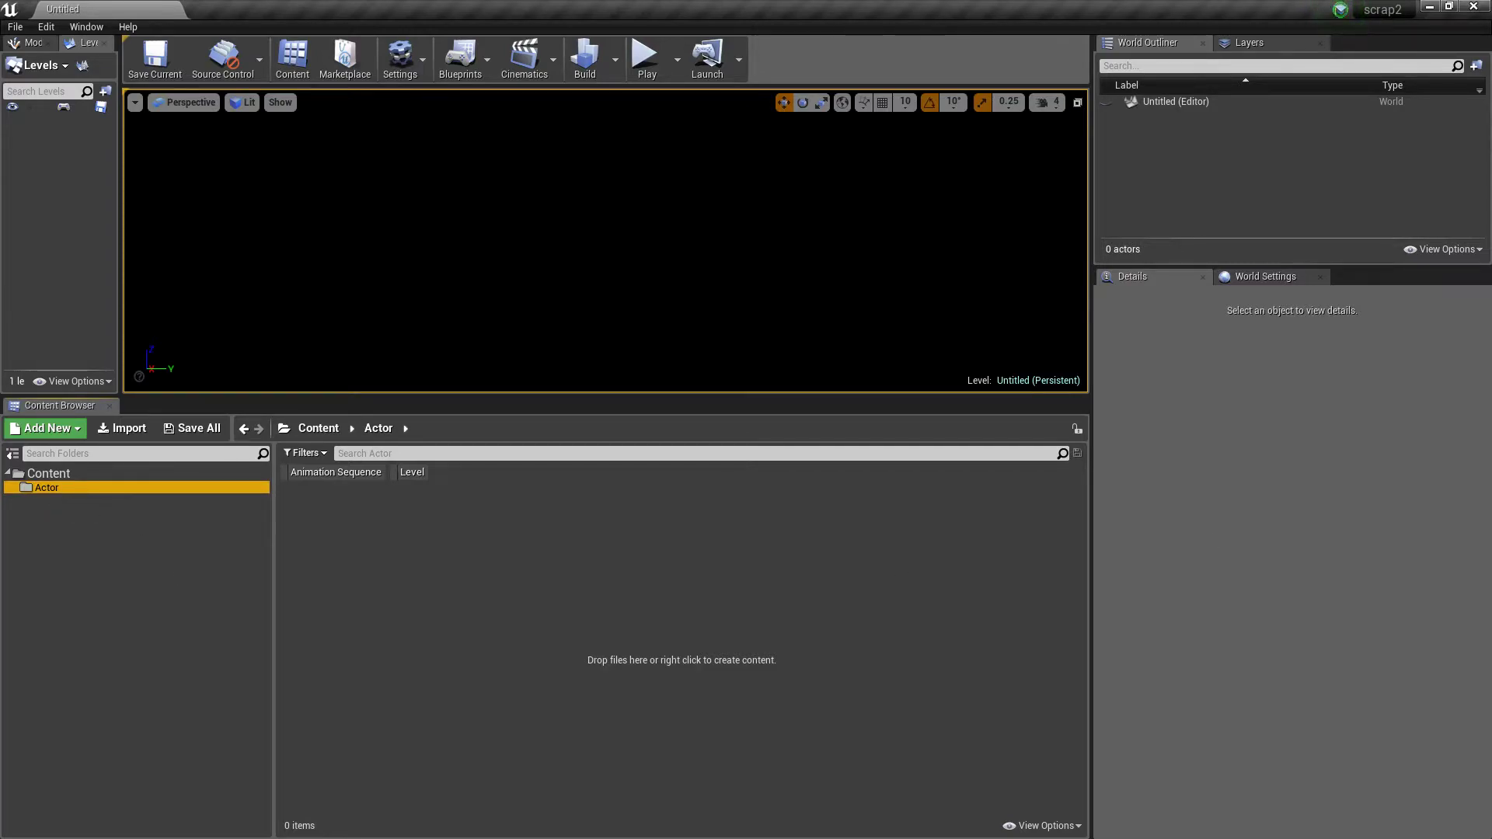
key("alt+Tab")
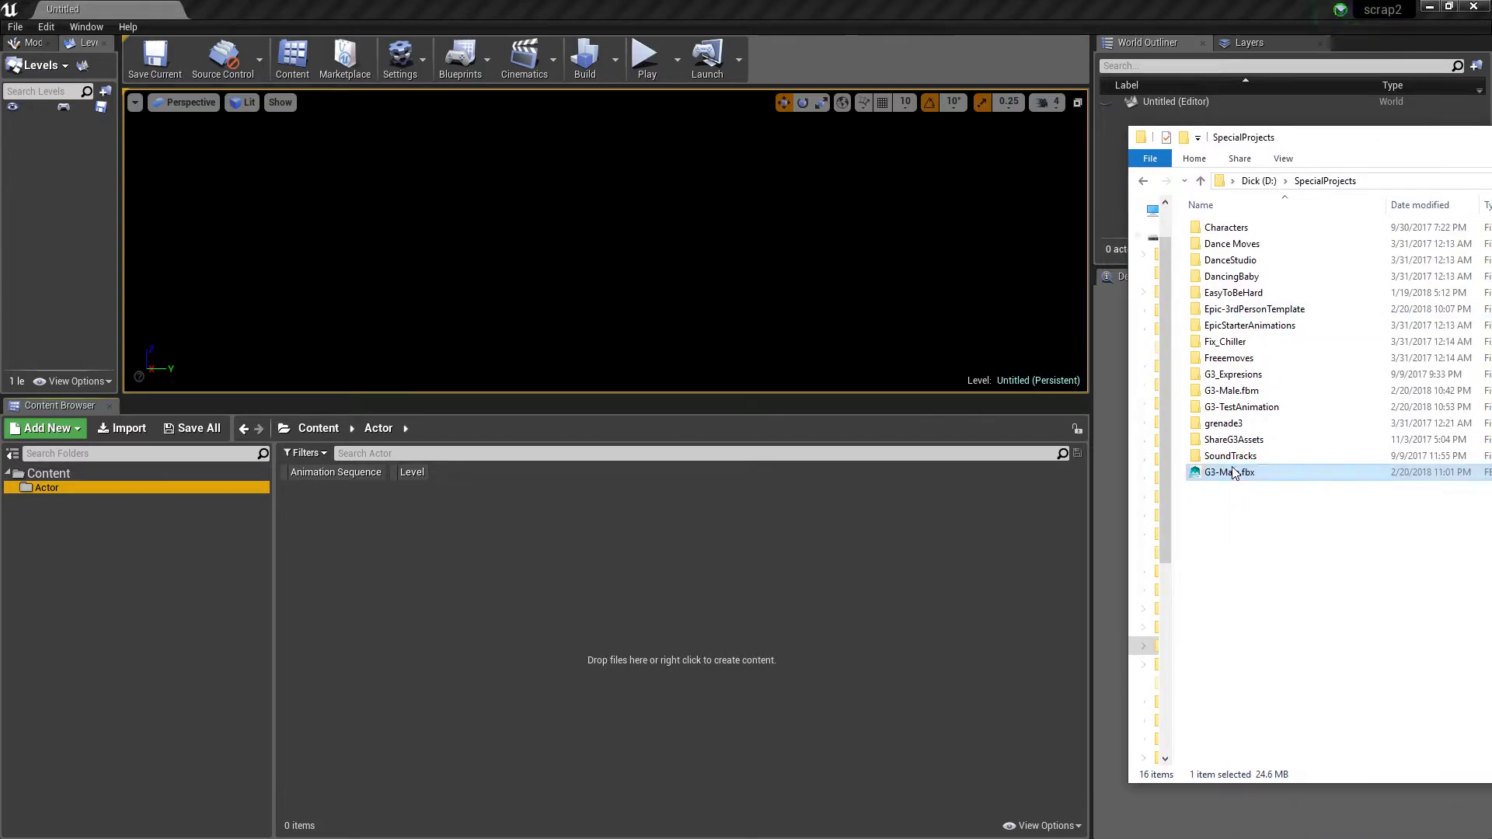
Drag G3-Male.fbx into the Actor folder and import it with the default FBX options.
left_click_drag(1234, 484, 651, 581)
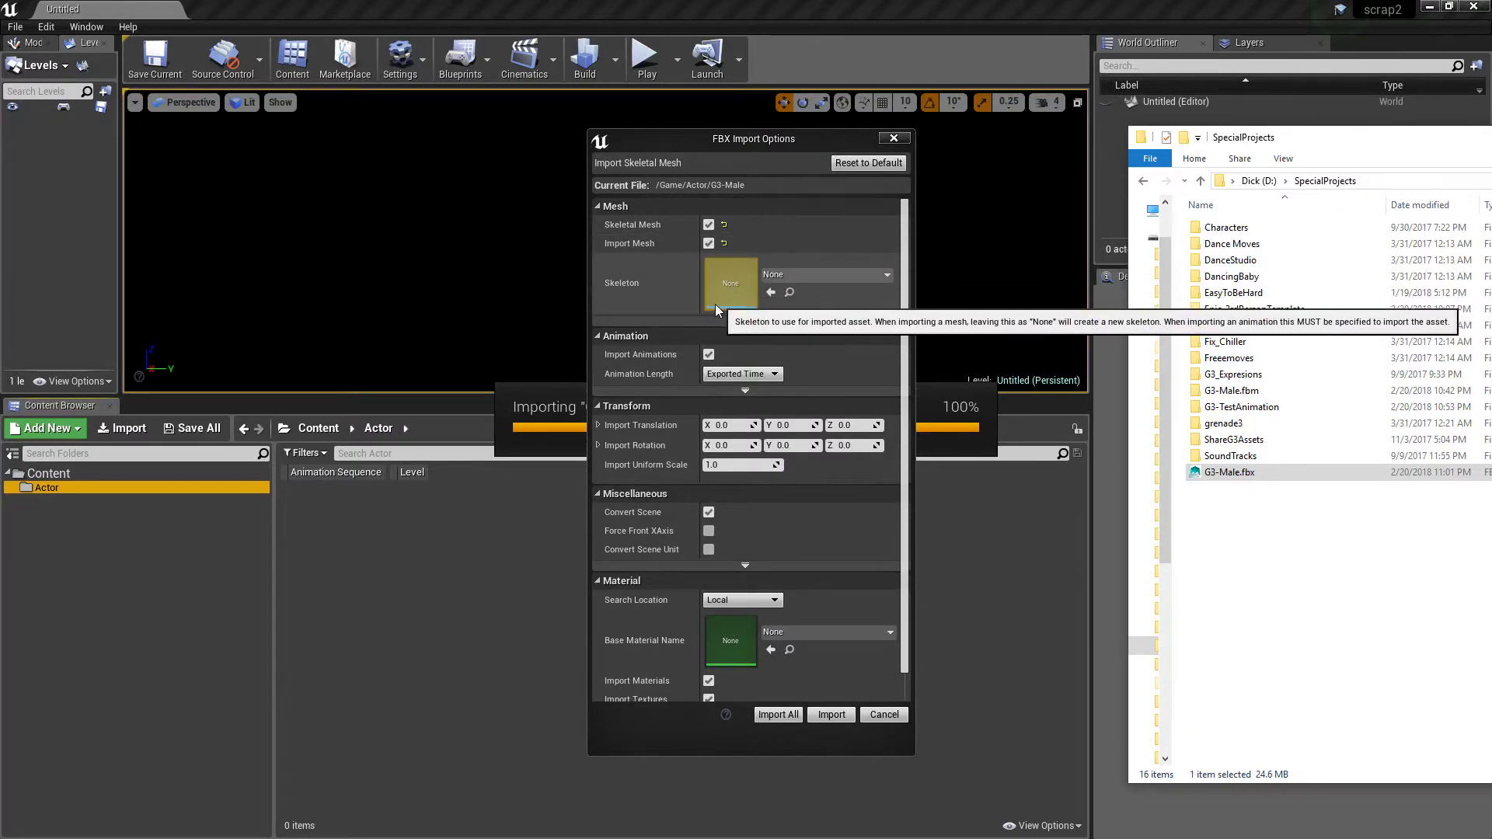
left_click(831, 715)
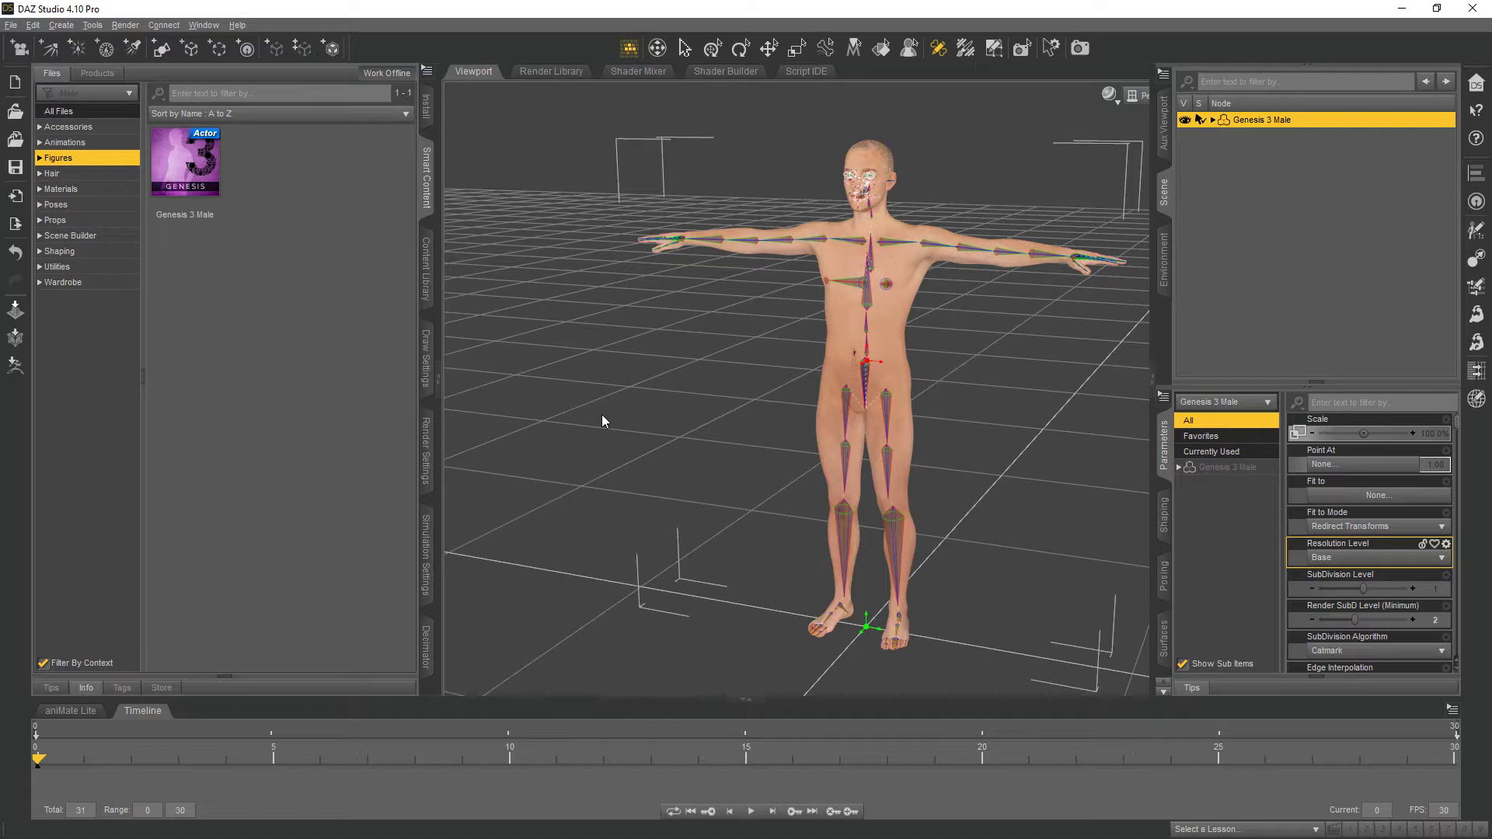
Move the DAZ Studio window aside to reveal Unreal's finished G3-Male import and its two warnings.
left_click_drag(798, 8, 1491, 264)
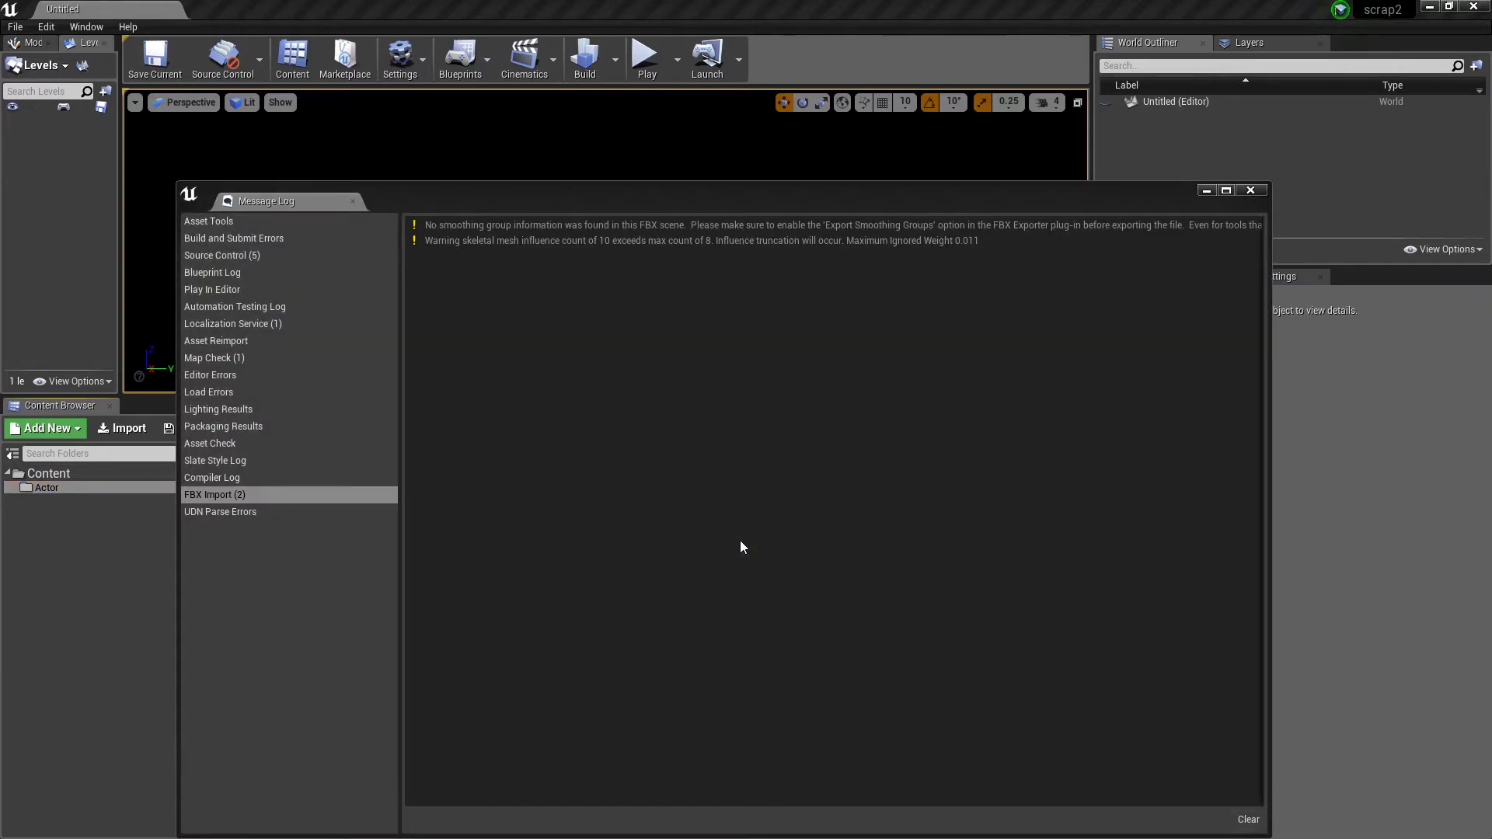
Close the message log and add a default-named NewFolder inside Actor.
left_click(1246, 192)
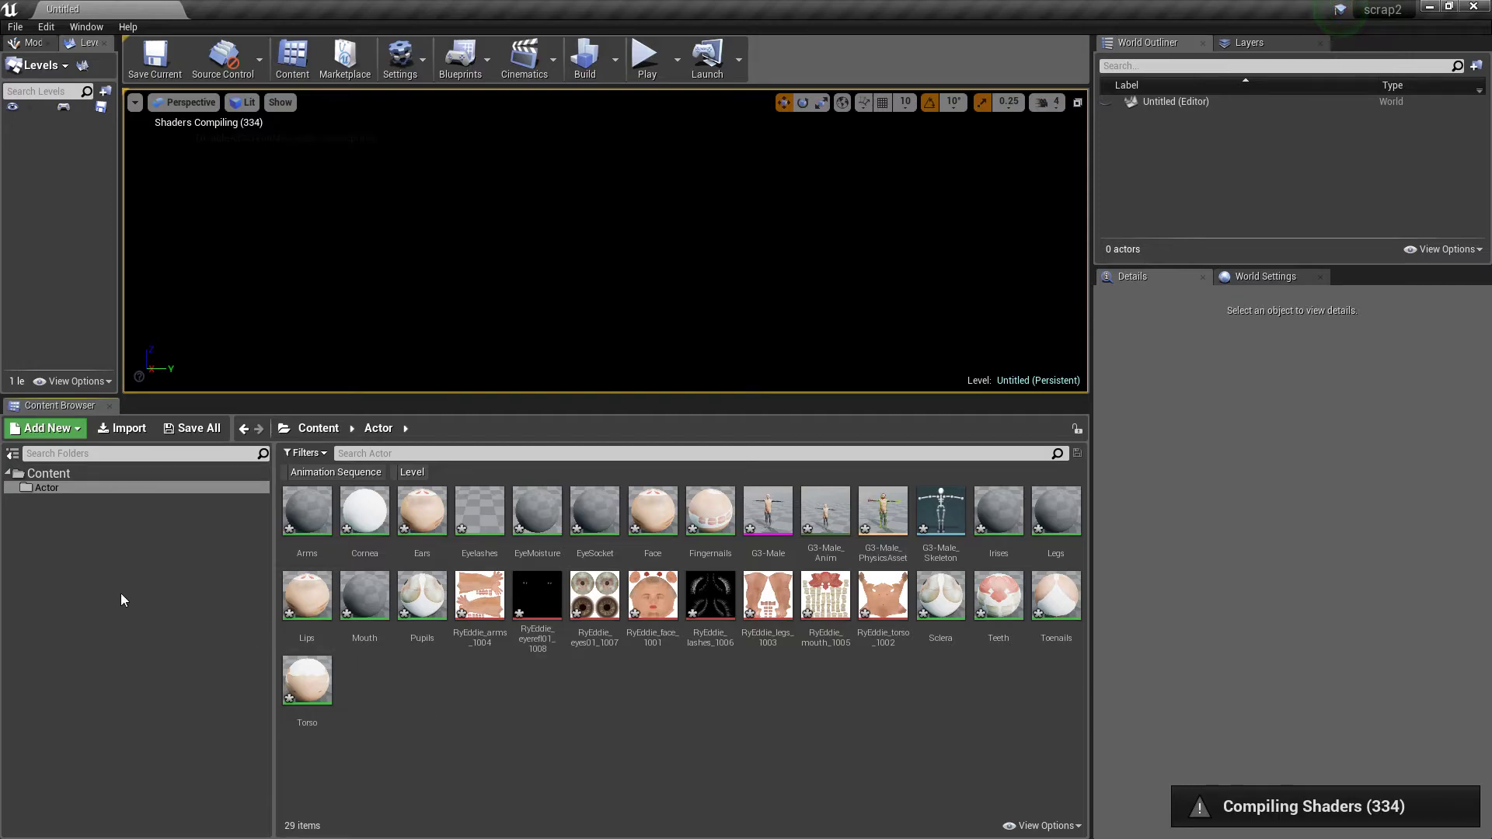
left_click(101, 586)
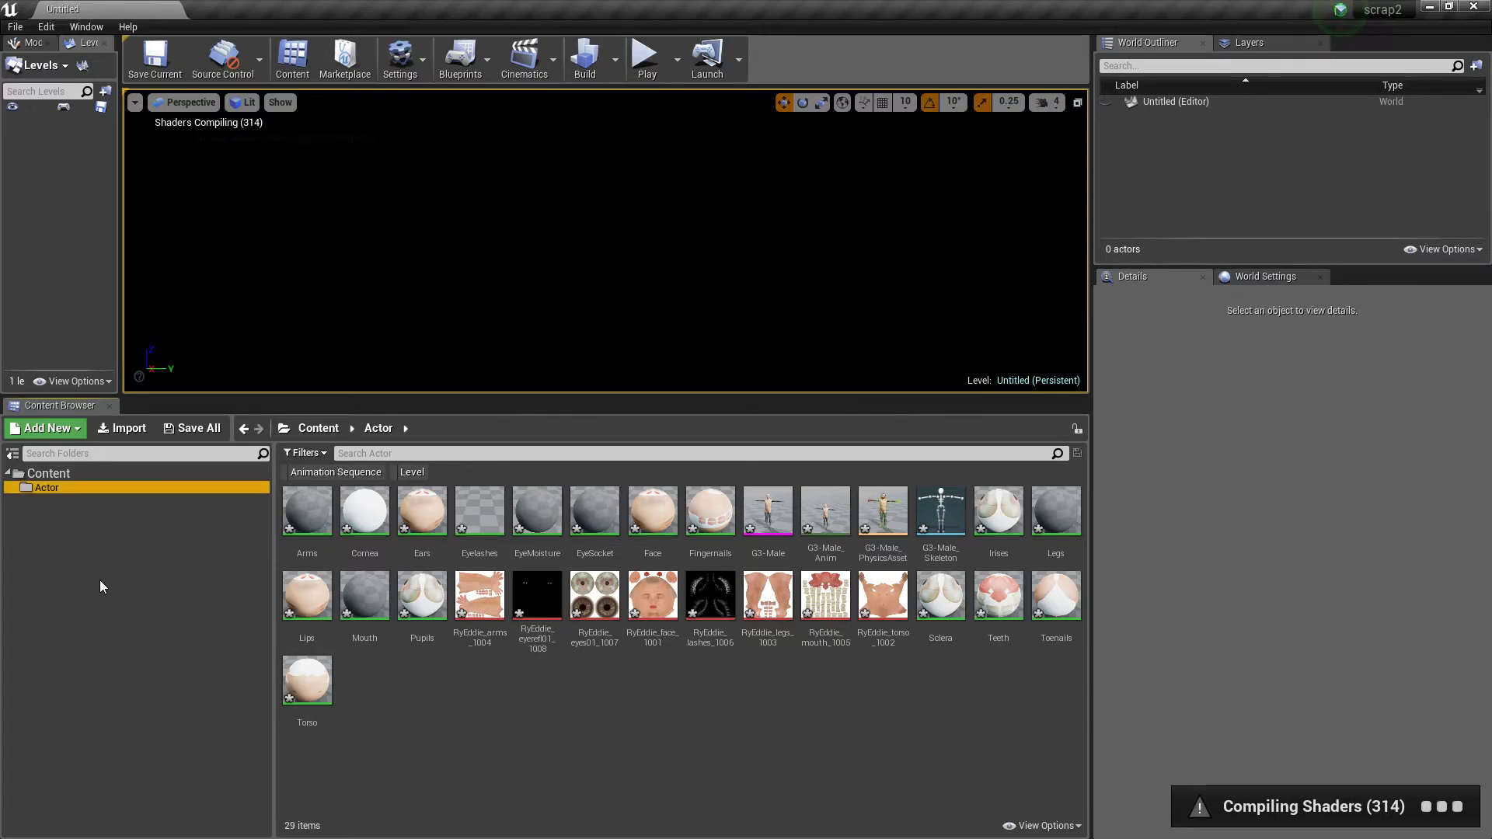
right_click(99, 580)
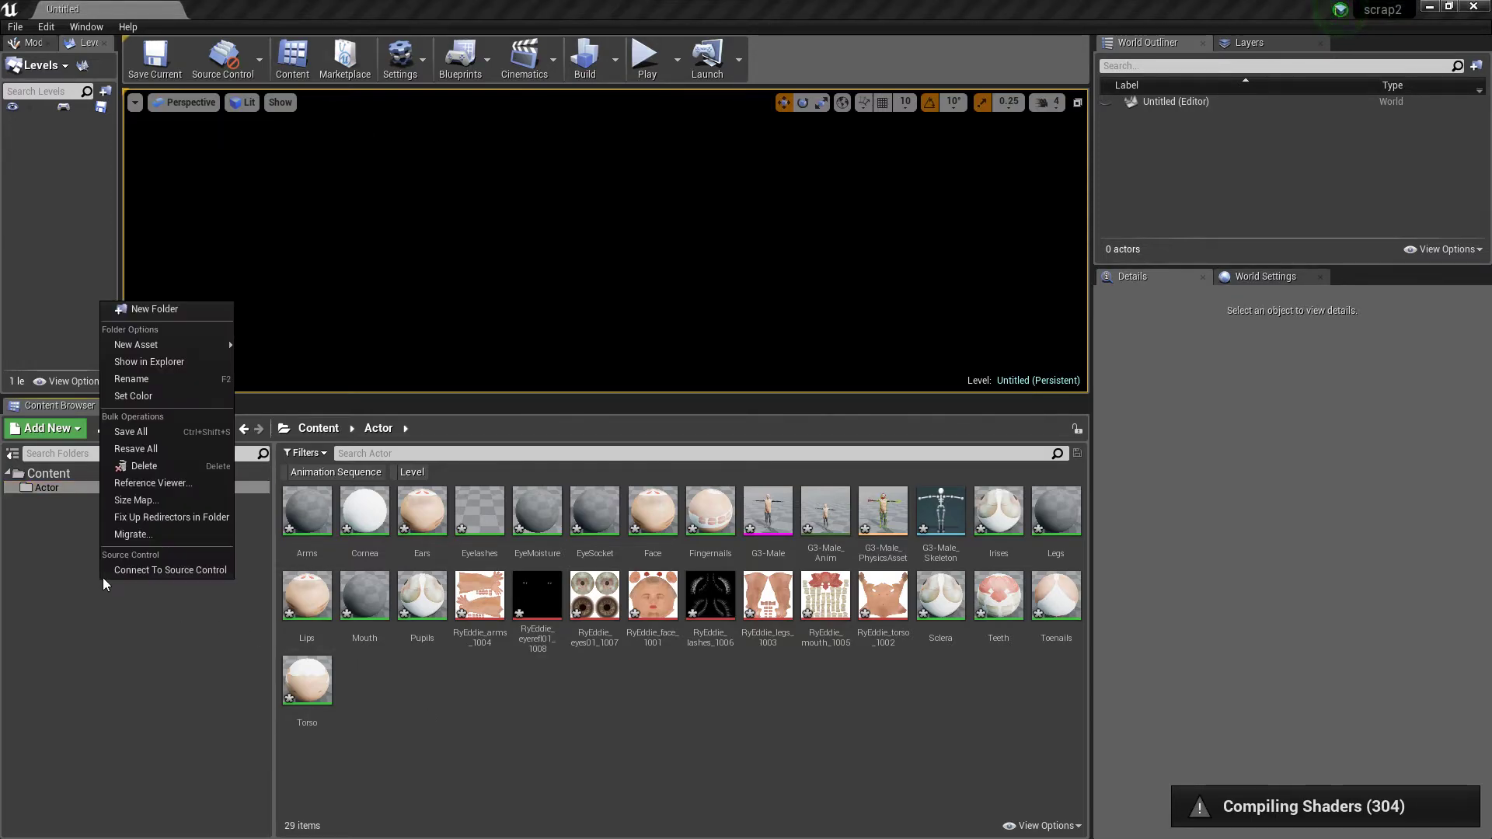
left_click(170, 309)
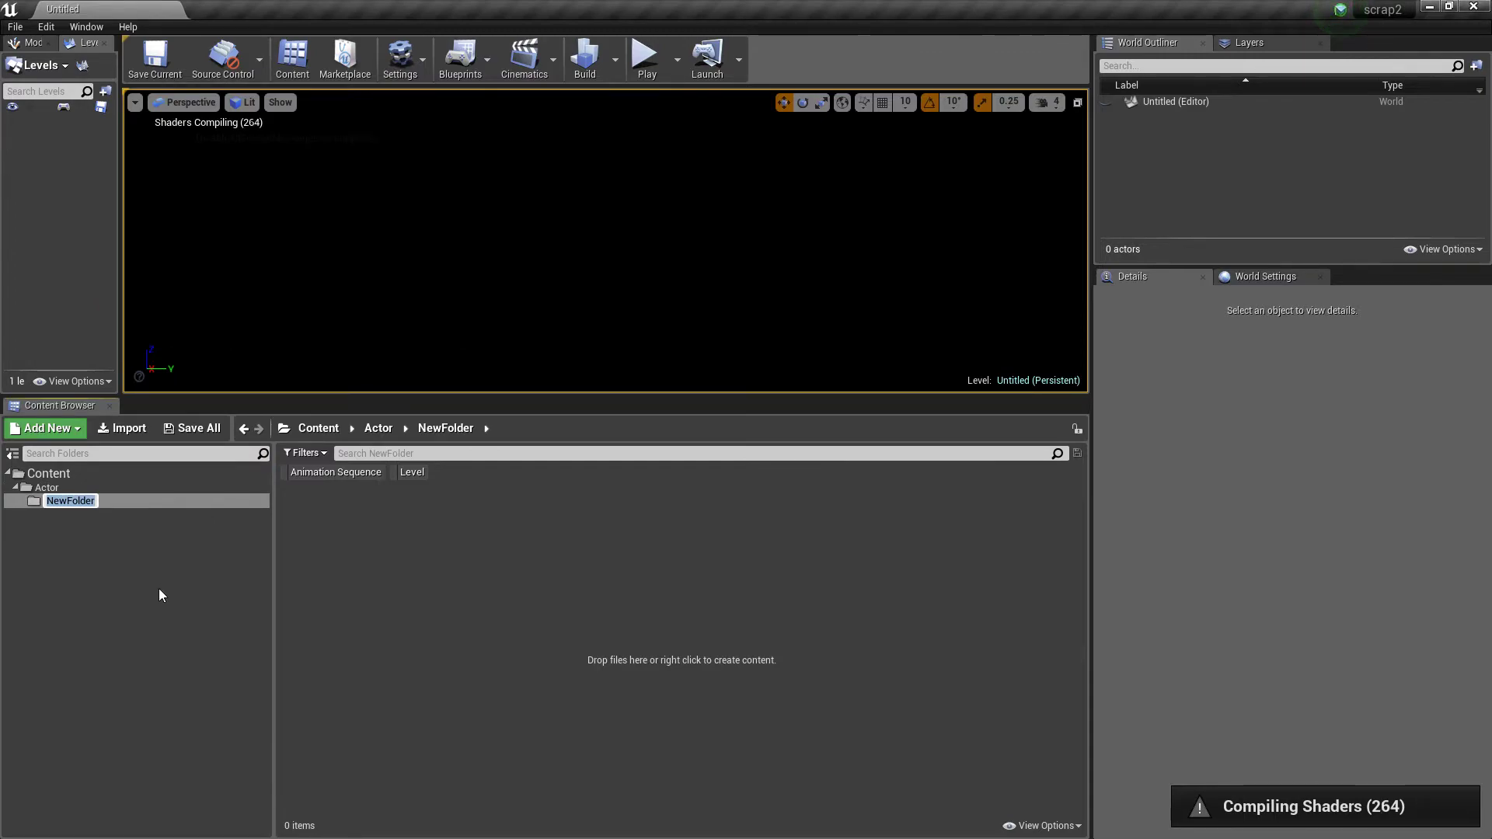
left_click(90, 502)
Create a folder named Animation at the top level of Content, next to Actor.
left_click(73, 471)
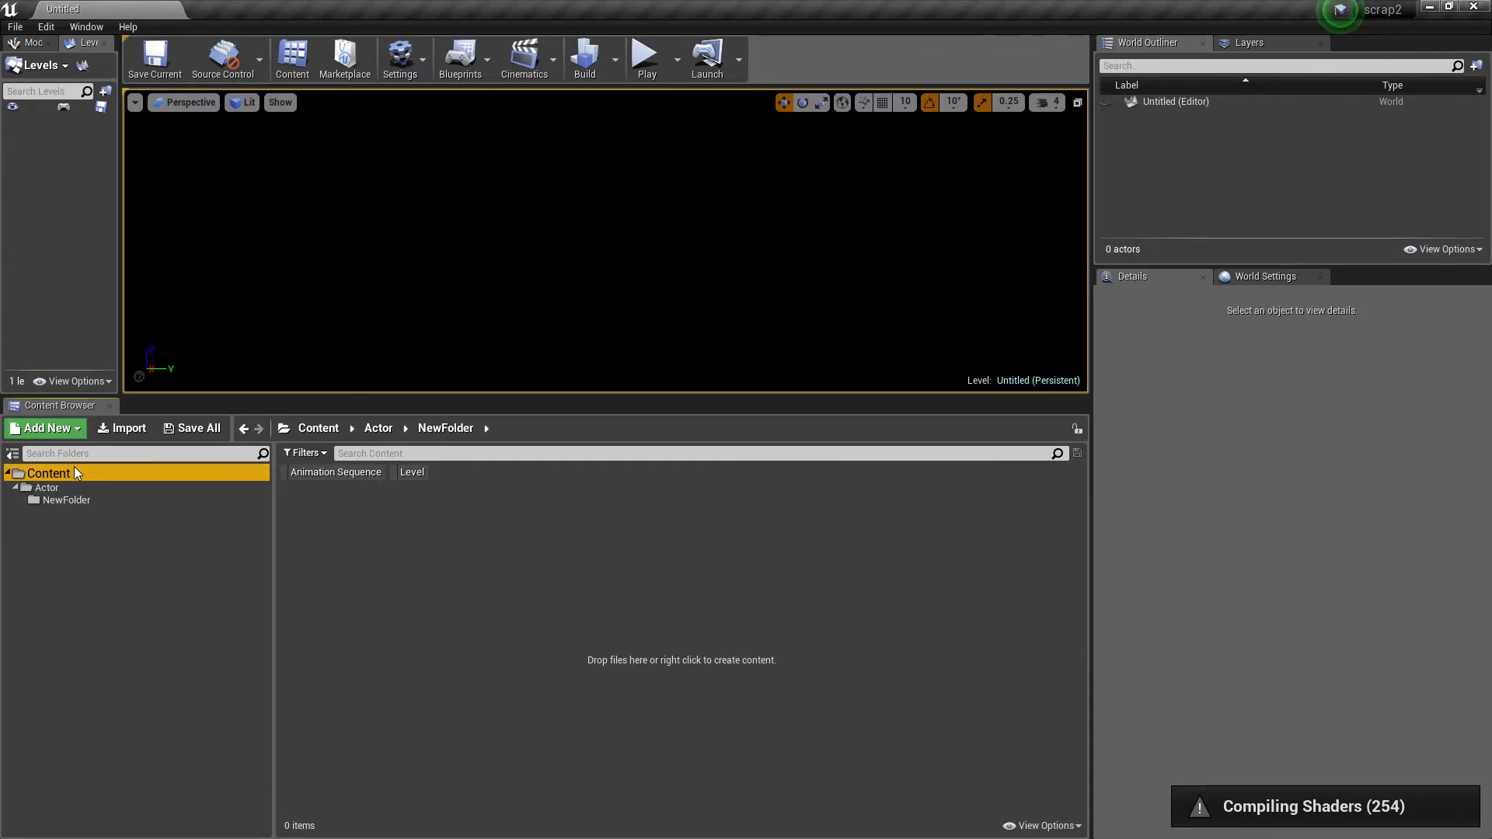
right_click(579, 639)
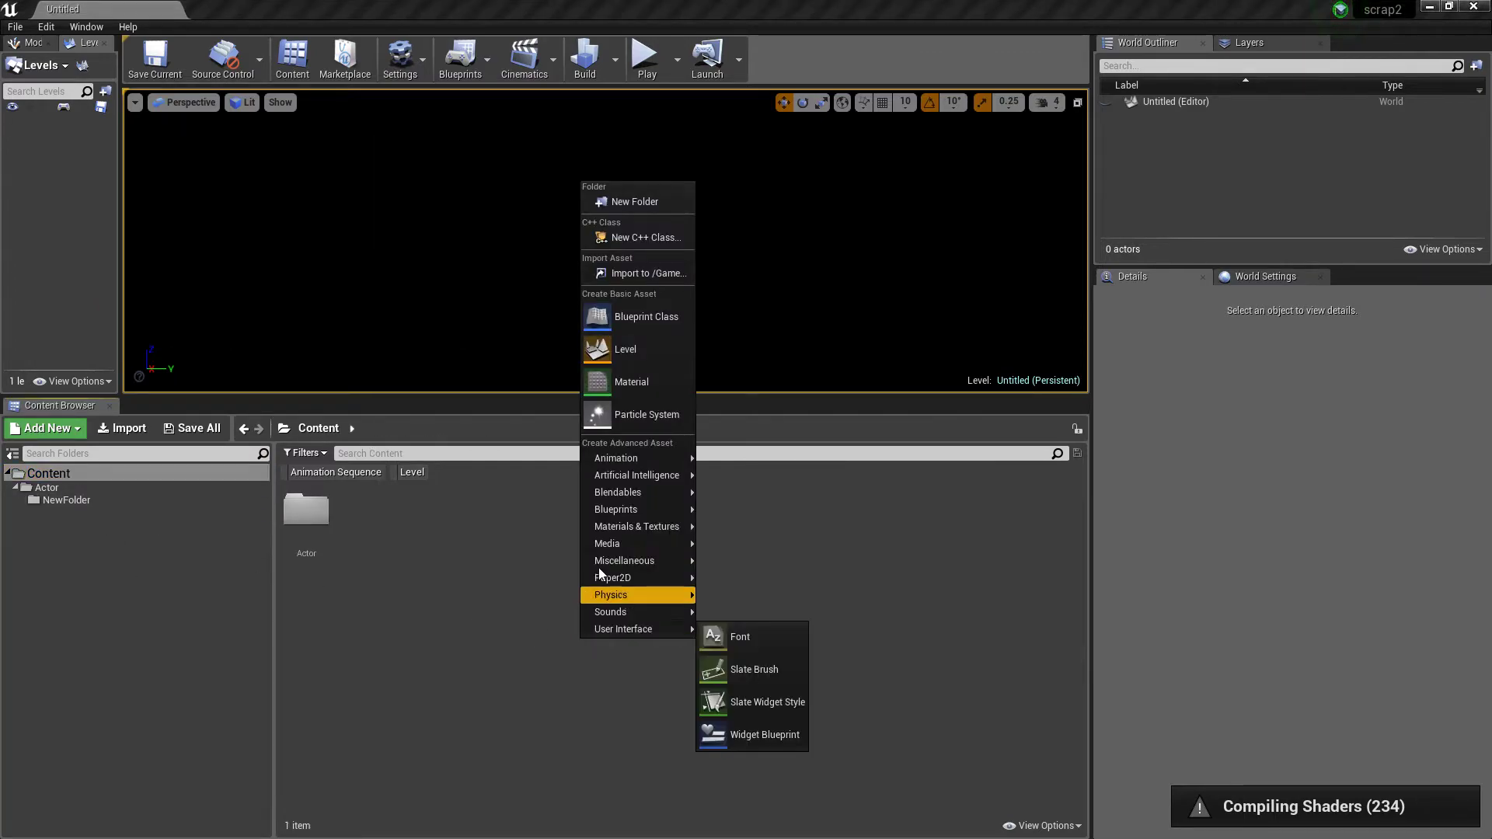
left_click(655, 196)
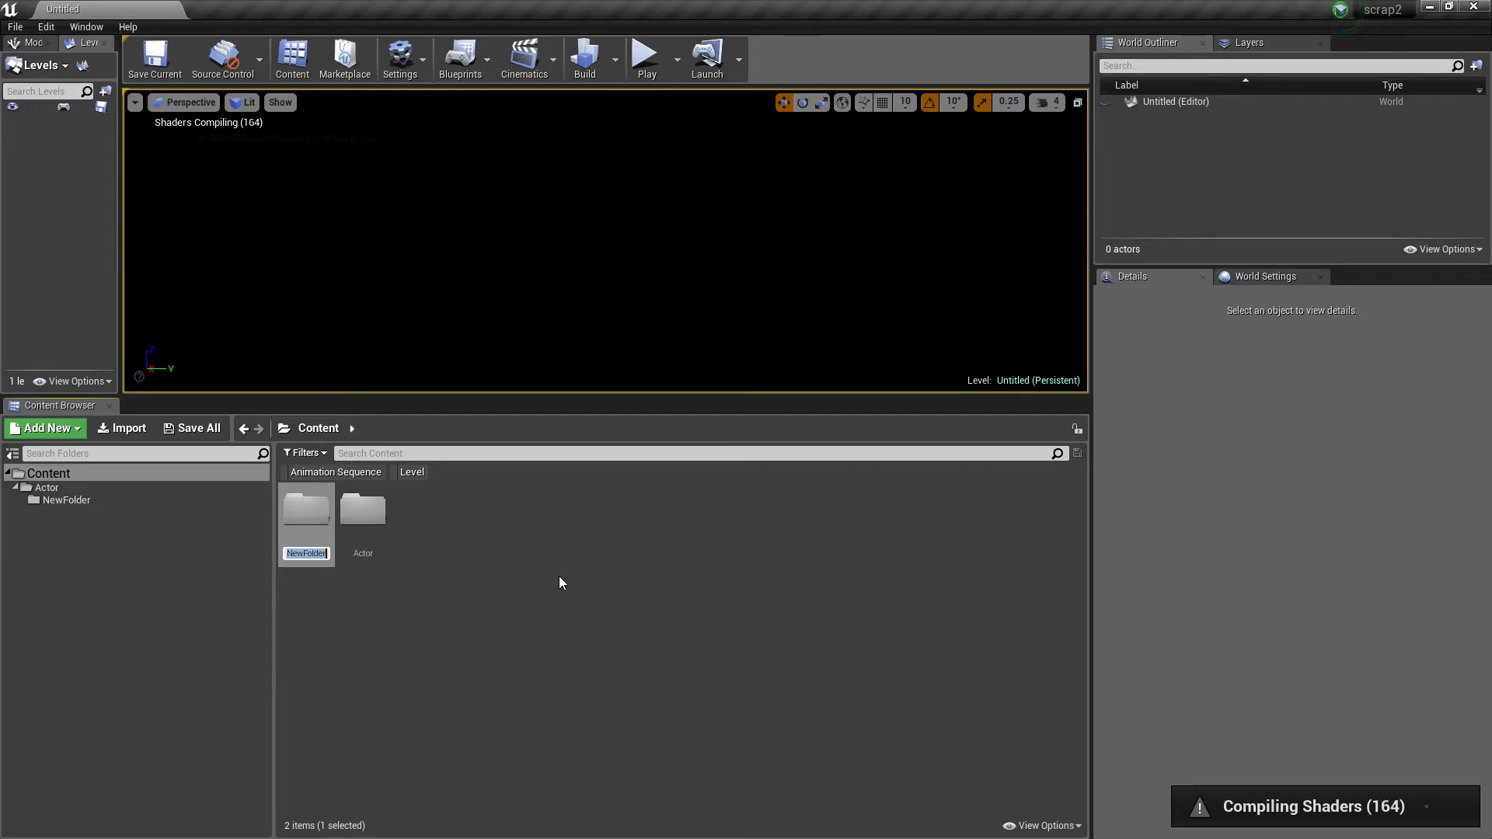
type("Animation")
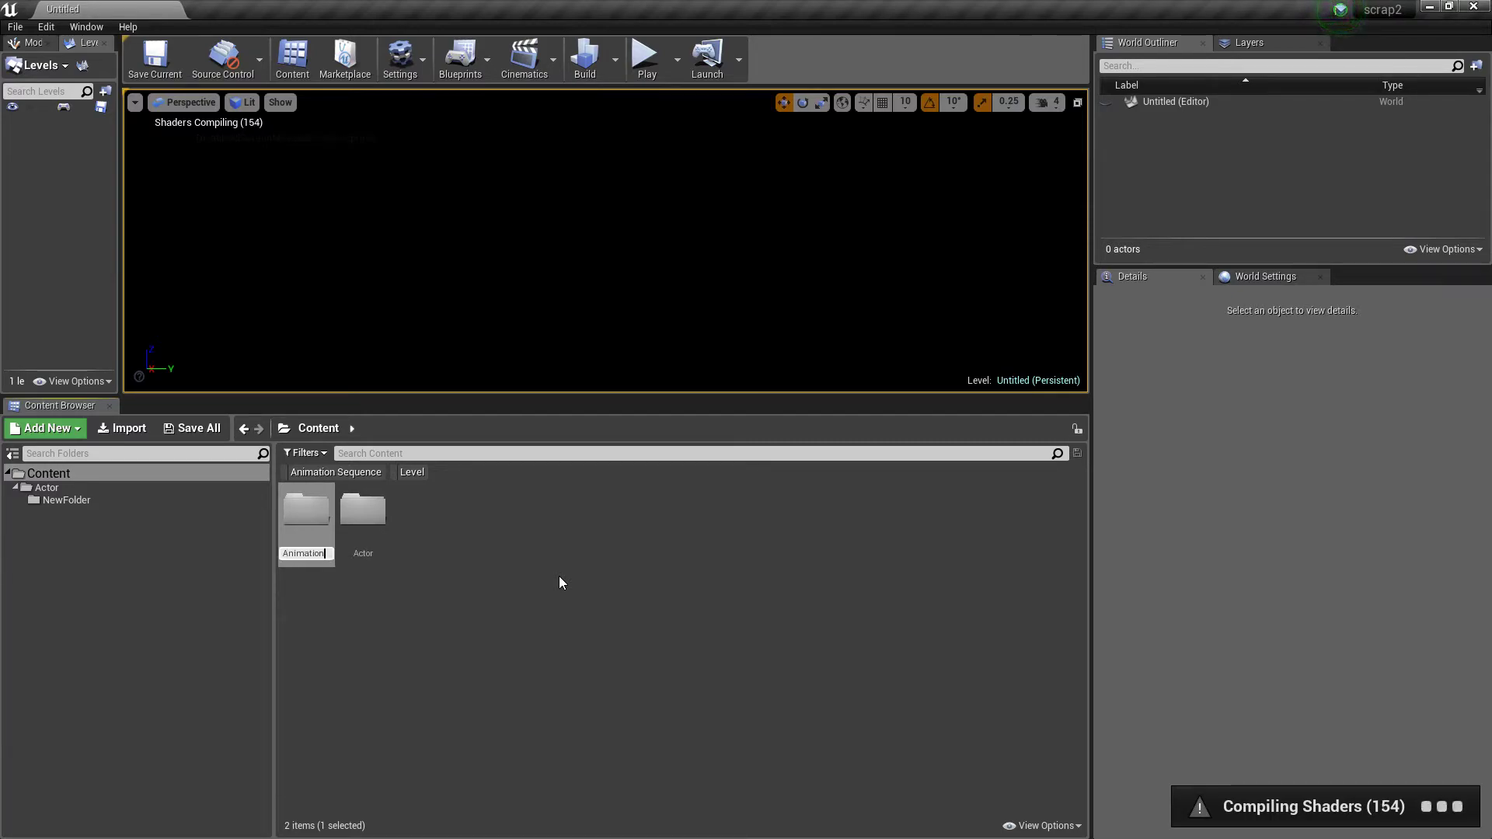
key("Return")
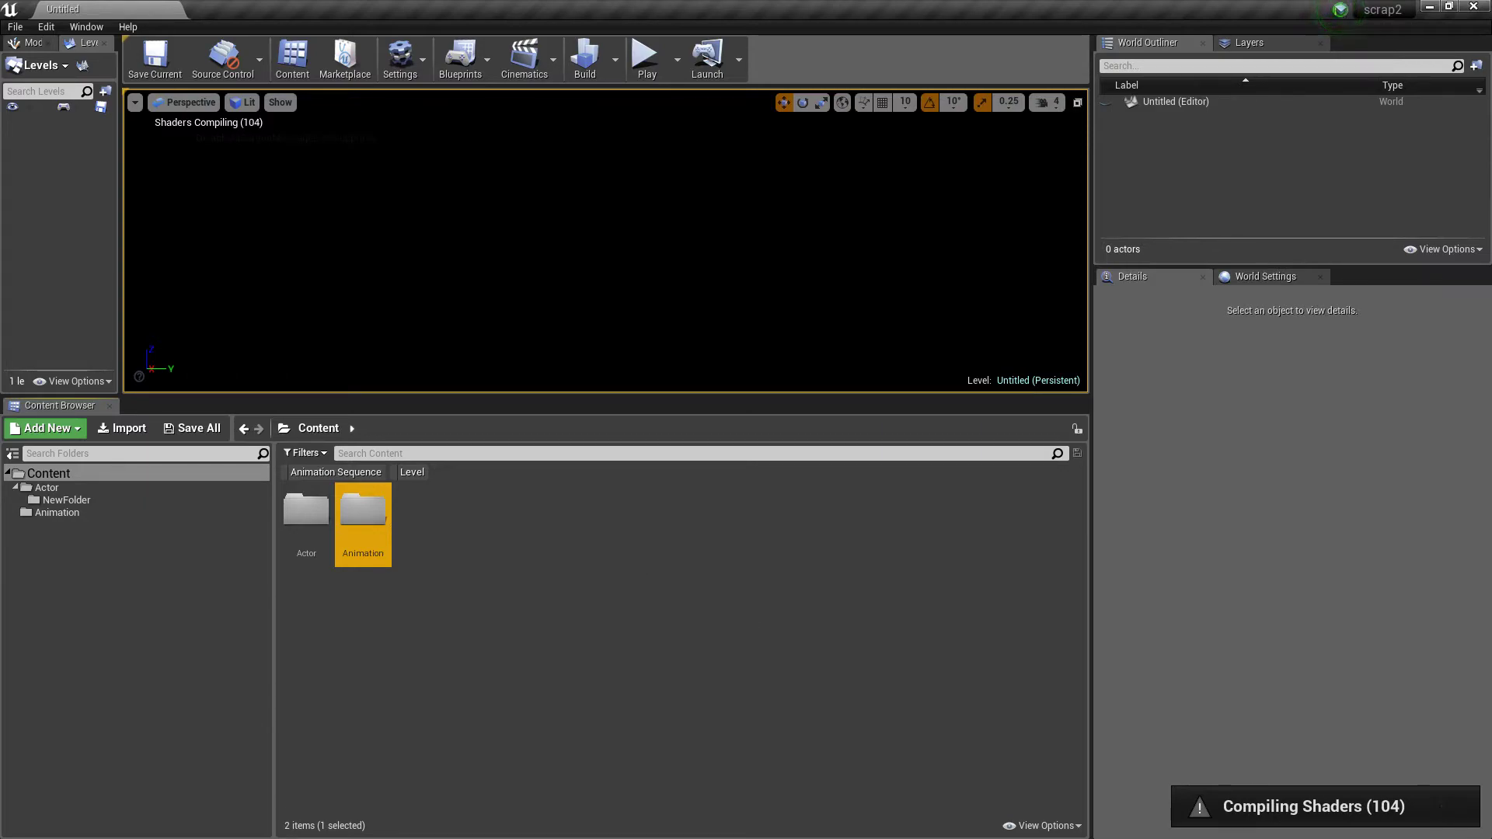
left_click_drag(1276, 133, 600, 152)
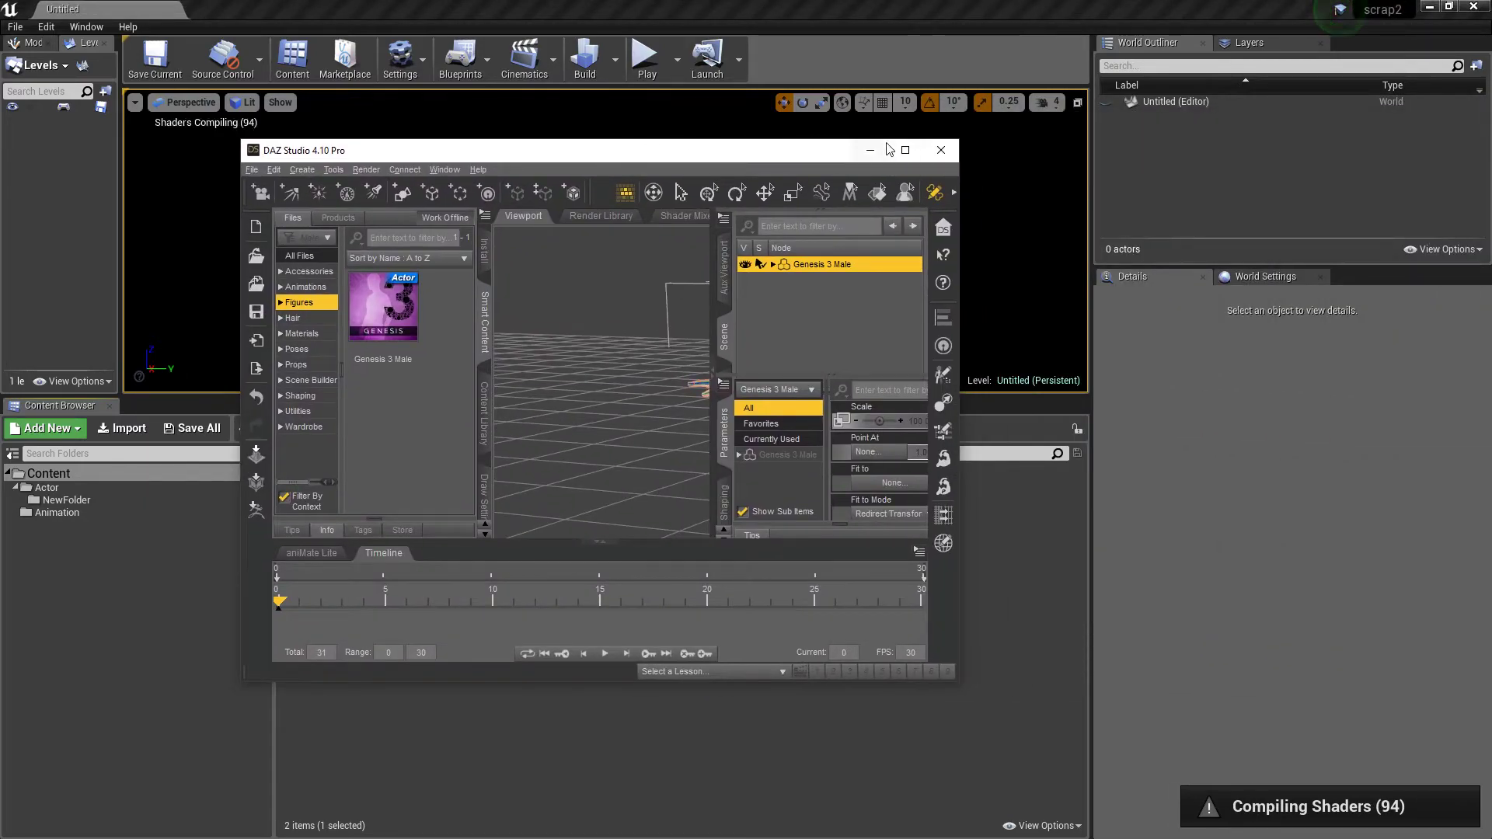
Close DAZ Studio without saving the scene and open the empty Animation folder.
left_click(942, 152)
left_click(601, 436)
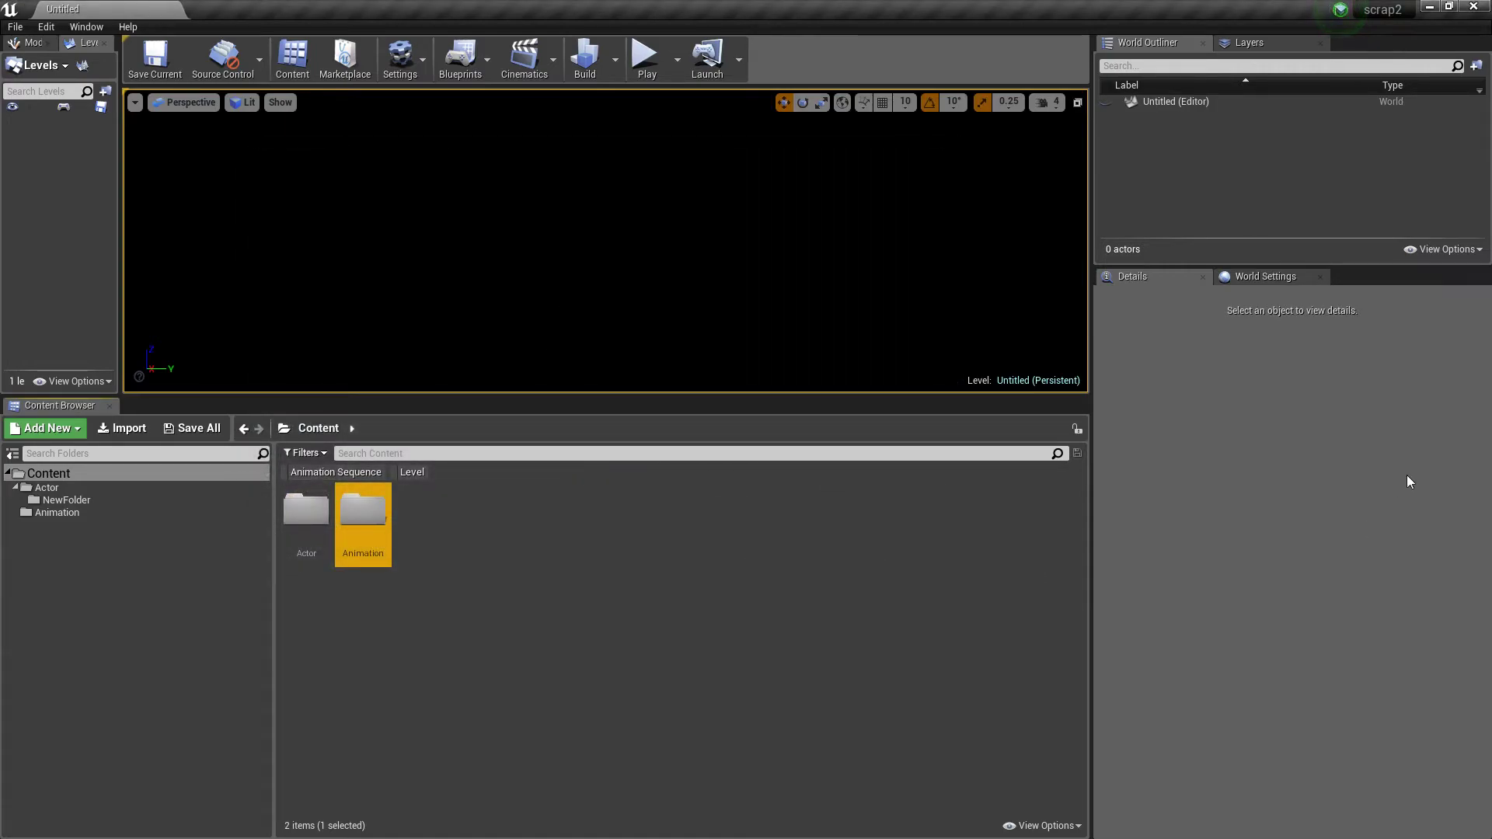
double_click(384, 516)
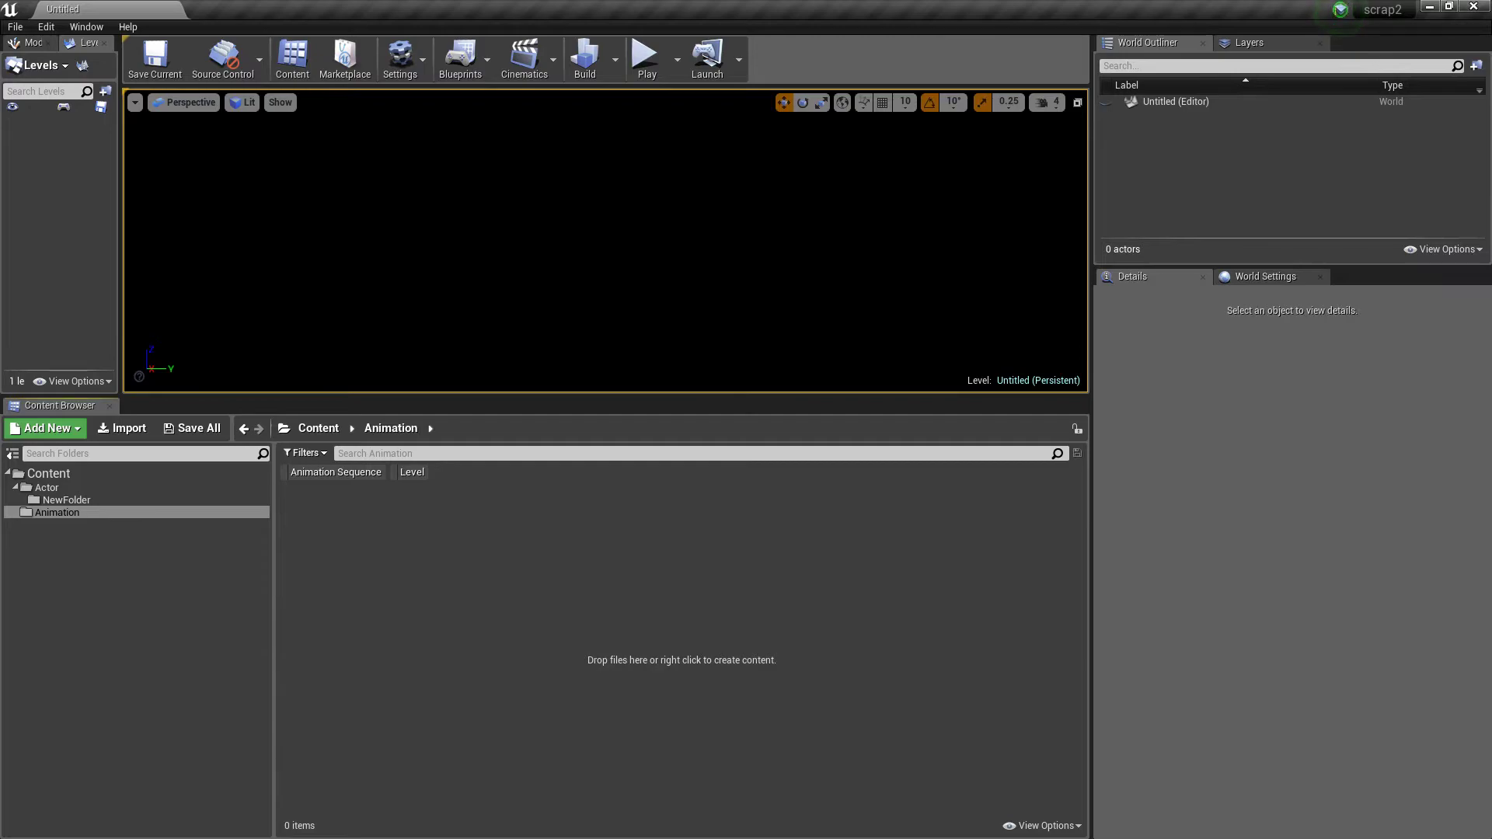
Bring up the G3-TestAnimation folder and scroll through its 70 FBX files.
key("alt+Tab")
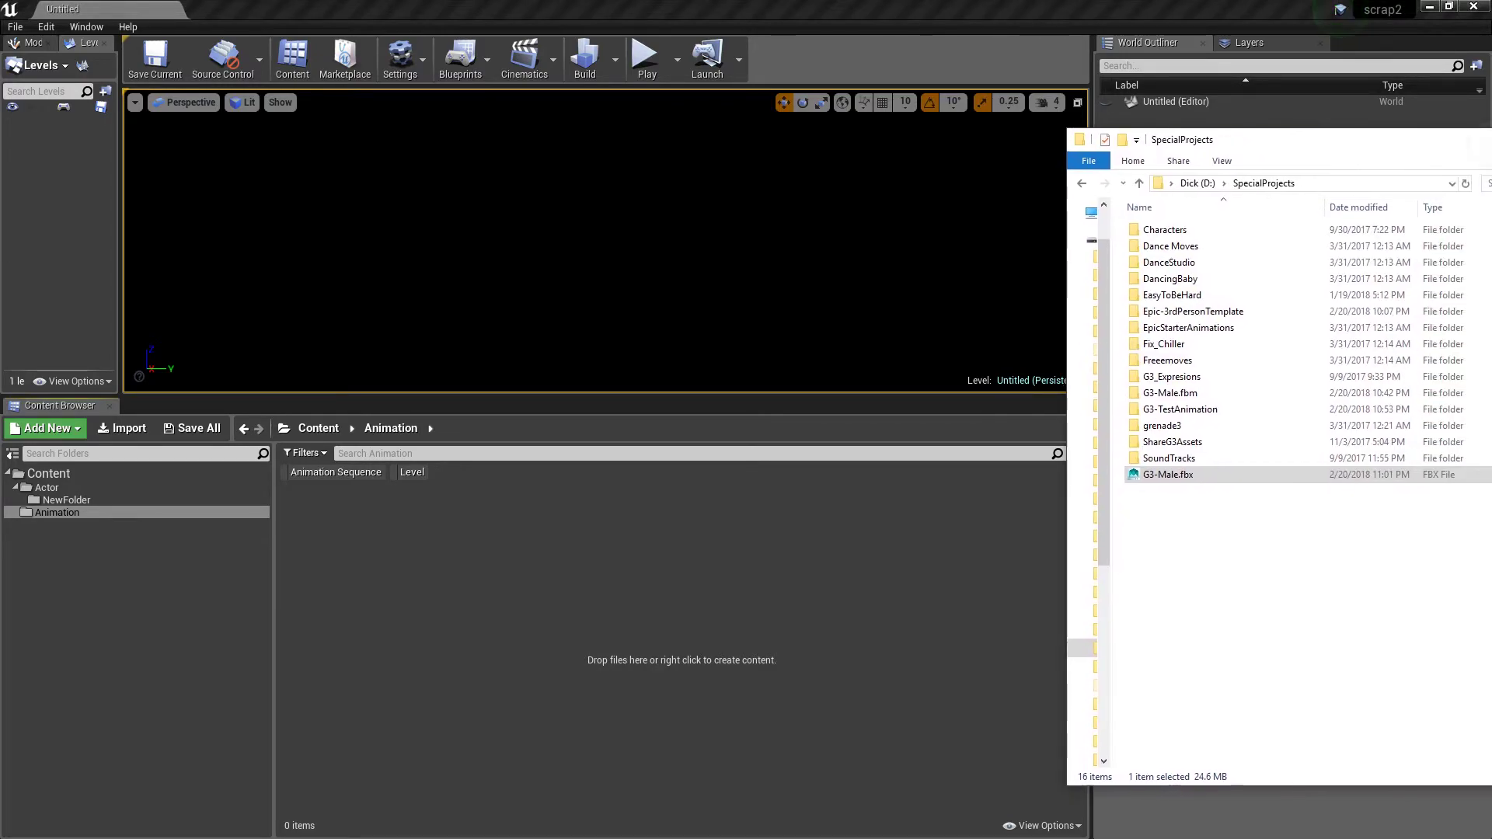
key("alt+Tab")
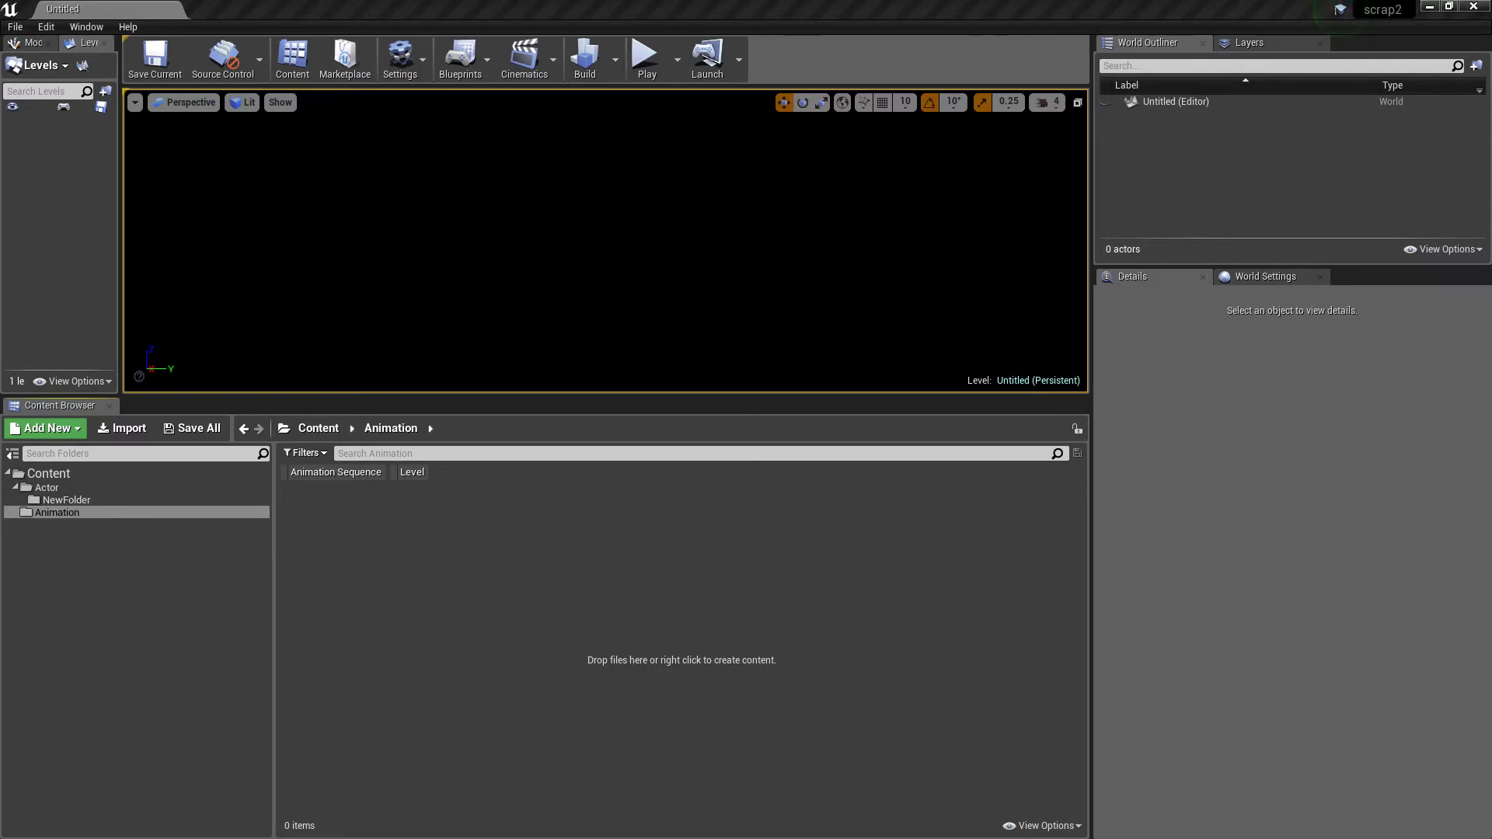
key("alt+Tab")
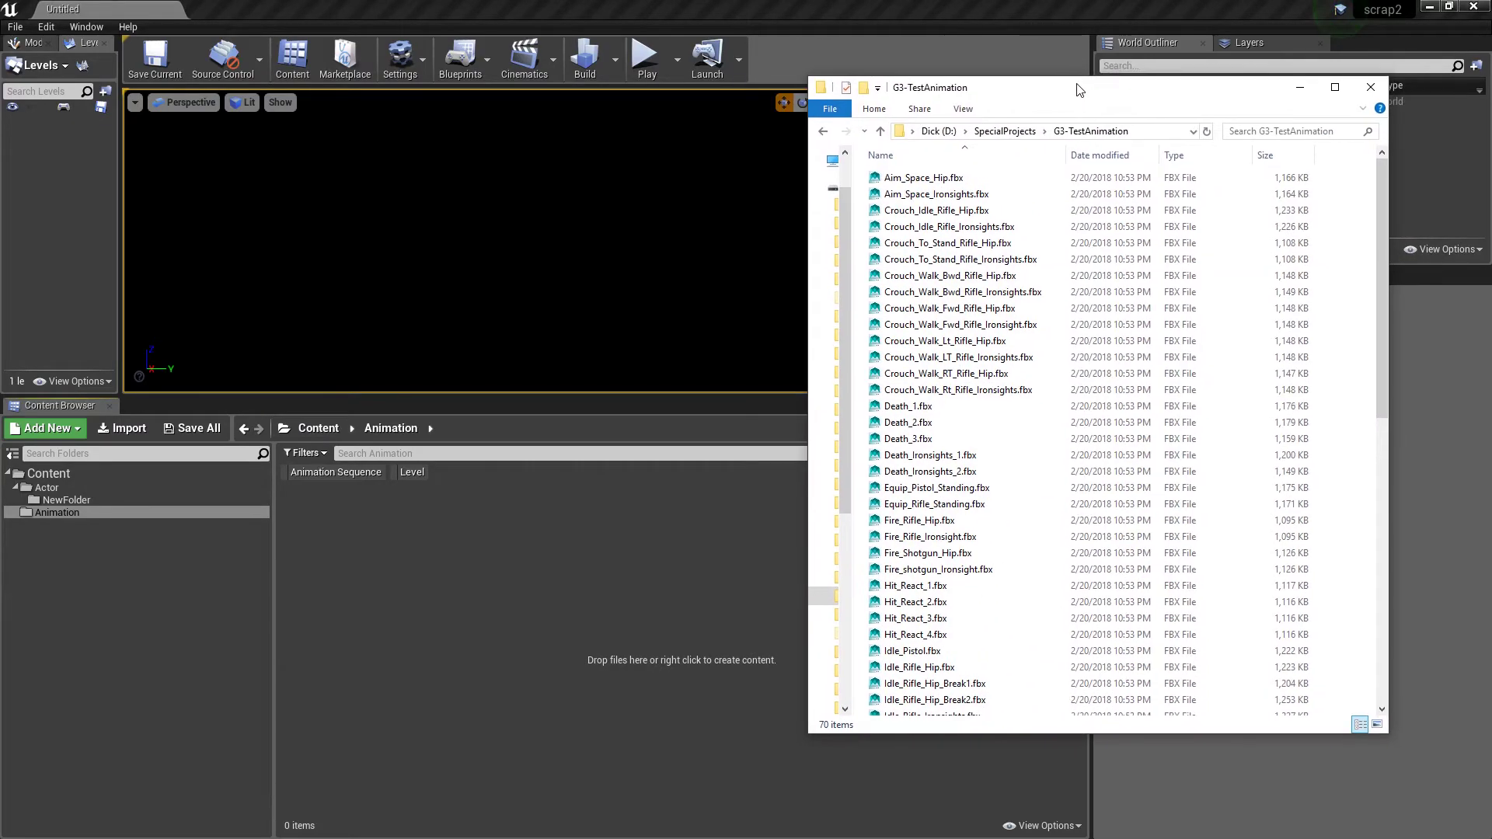
scroll(971, 467, "down", 12)
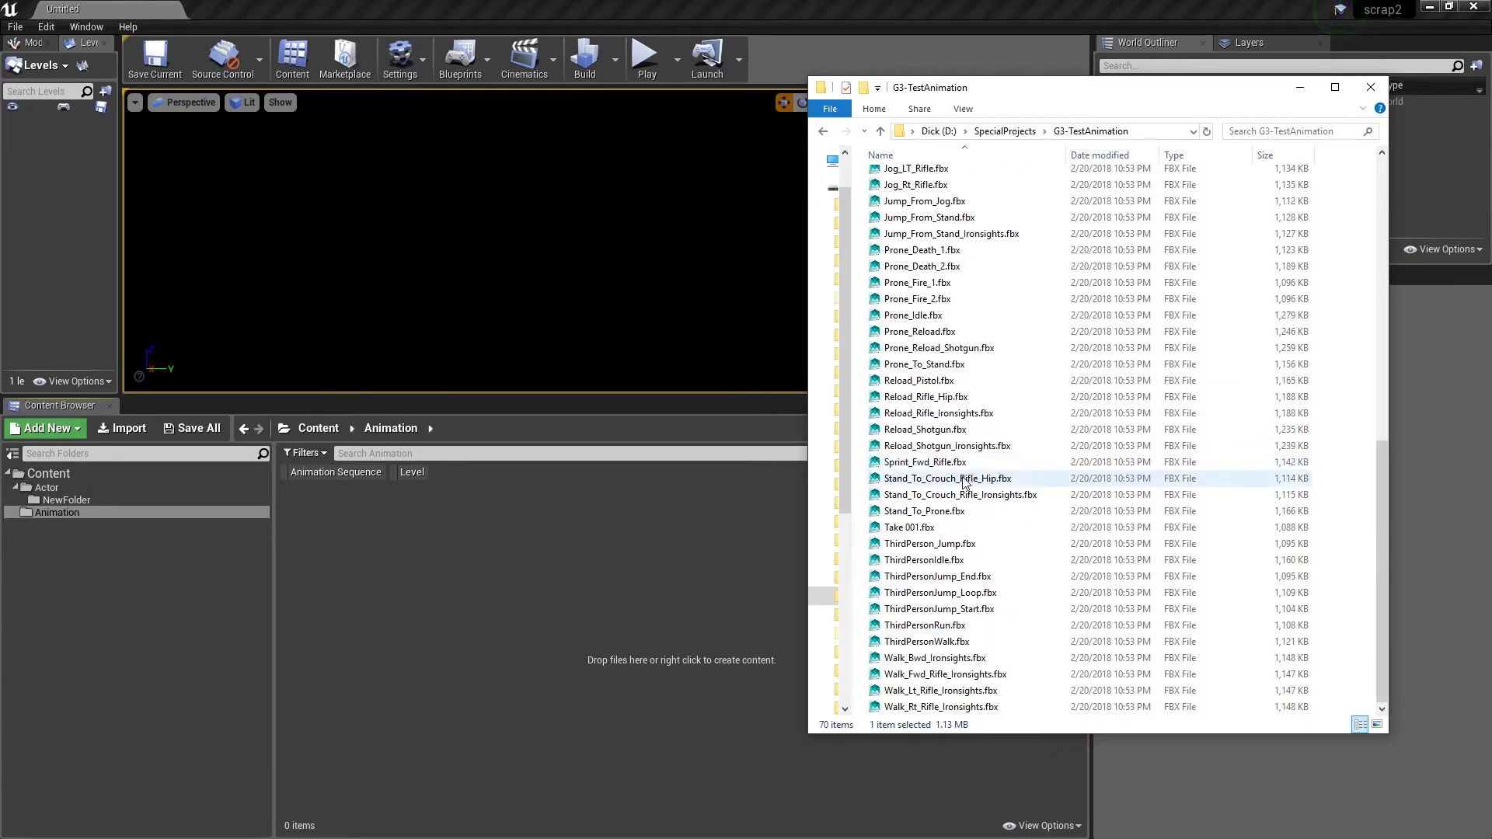
Drop all 70 FBX files into Animation and import them onto G3-Male_Skeleton.
left_click(893, 707, "shift")
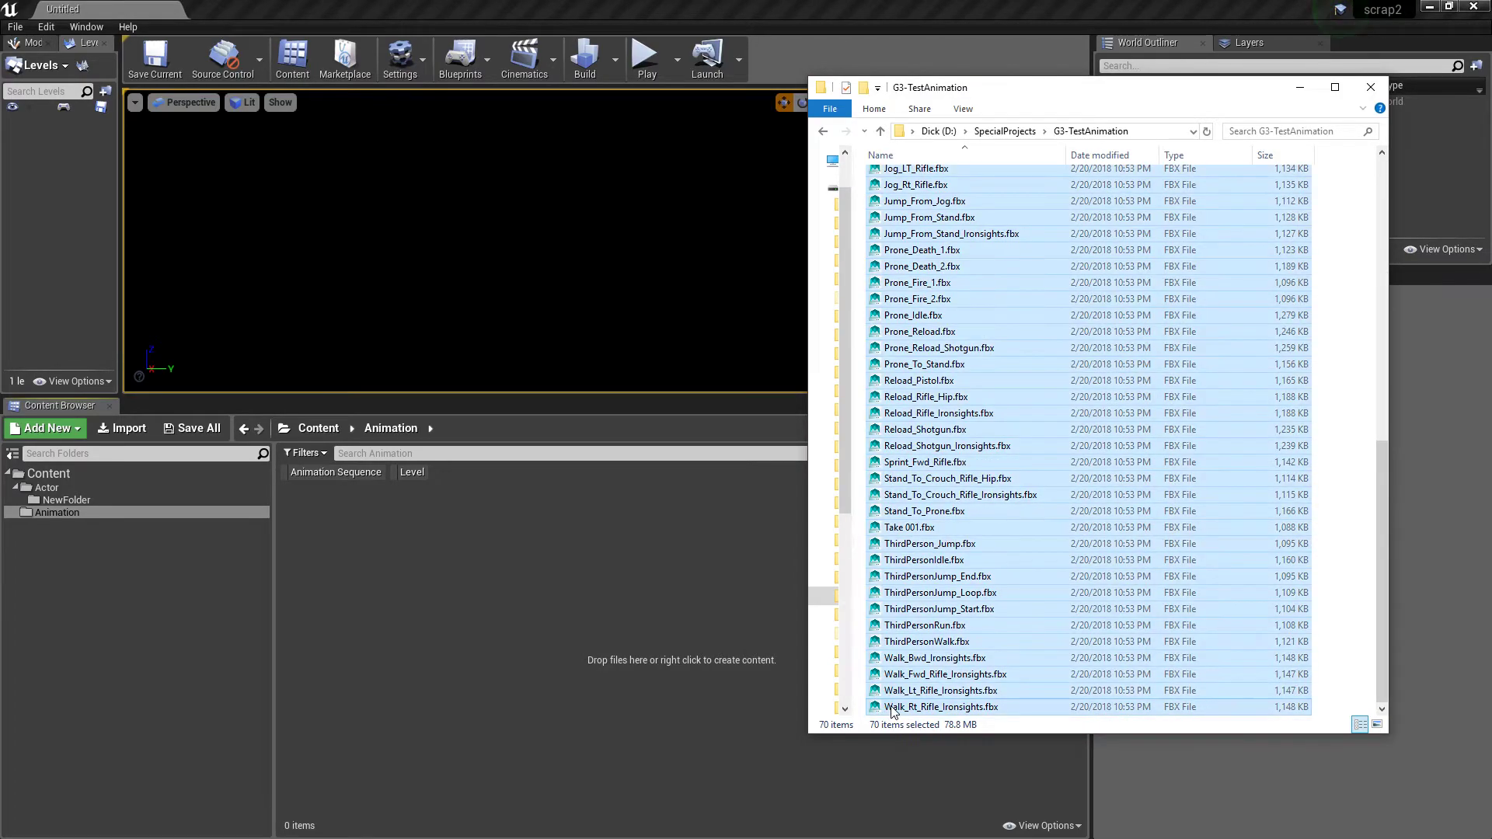
left_click_drag(480, 699, 522, 660)
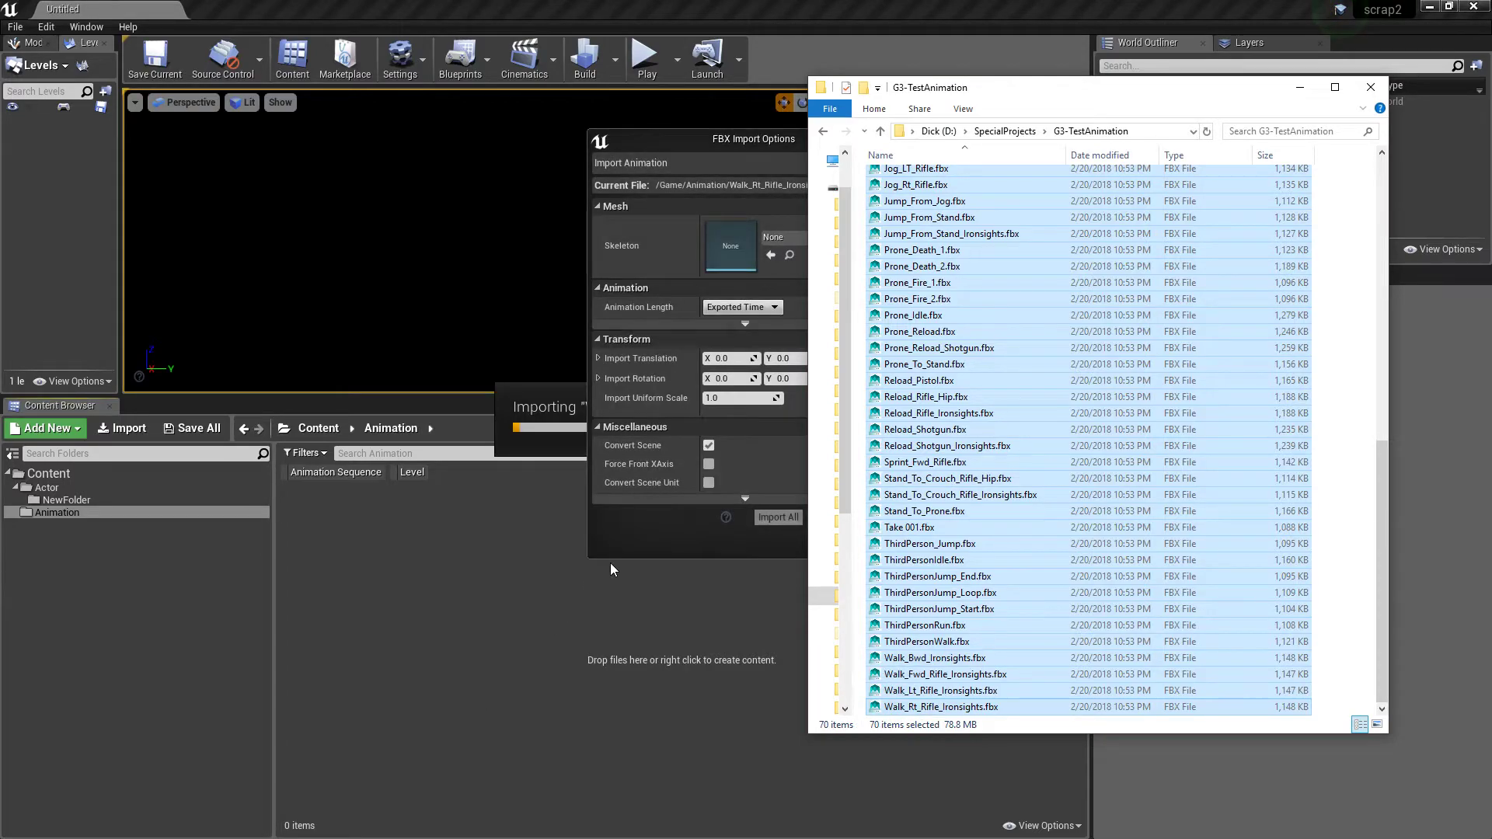
left_click_drag(734, 189, 614, 161)
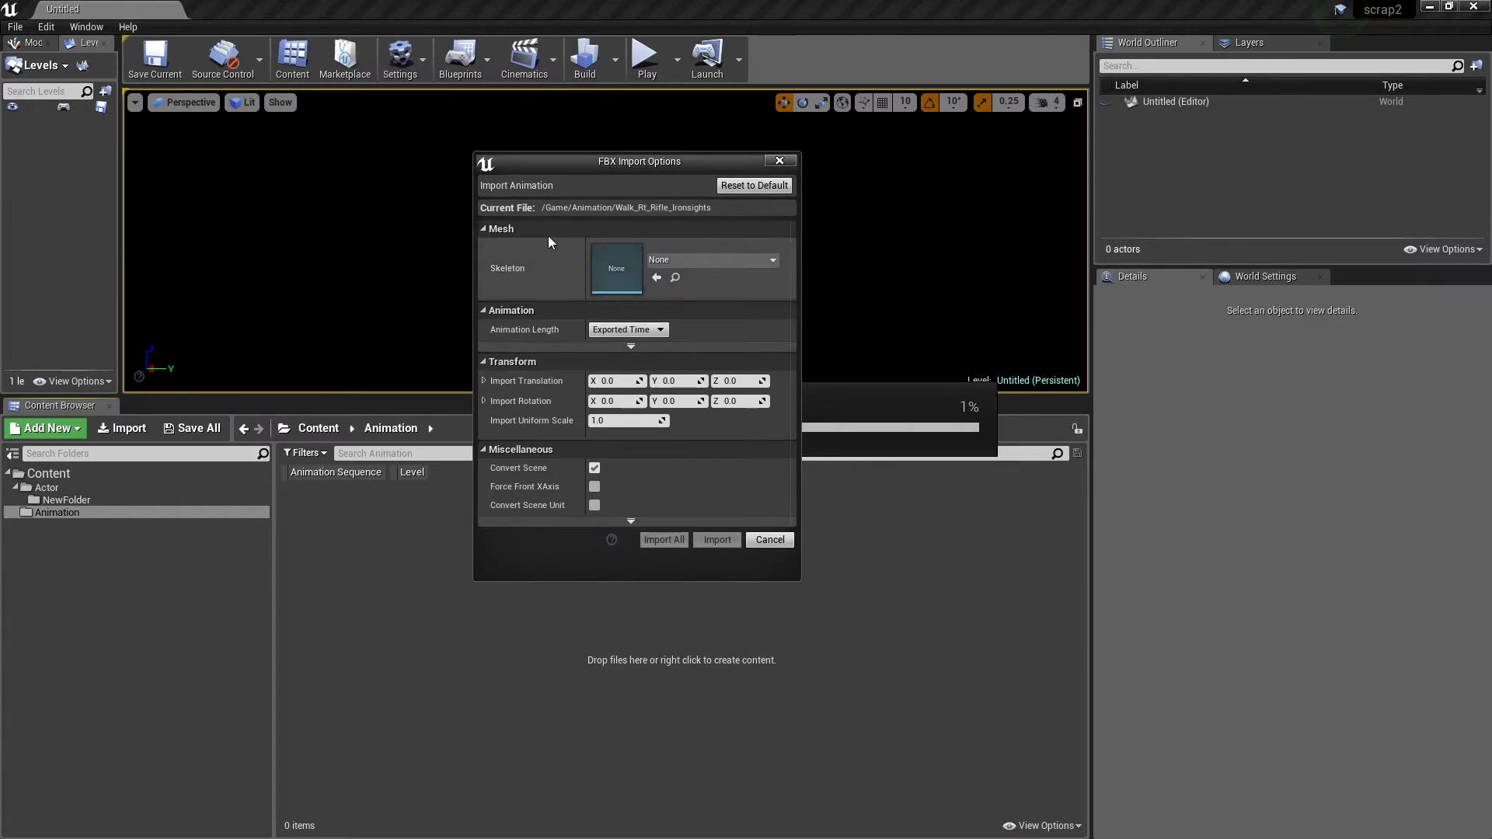
left_click(694, 261)
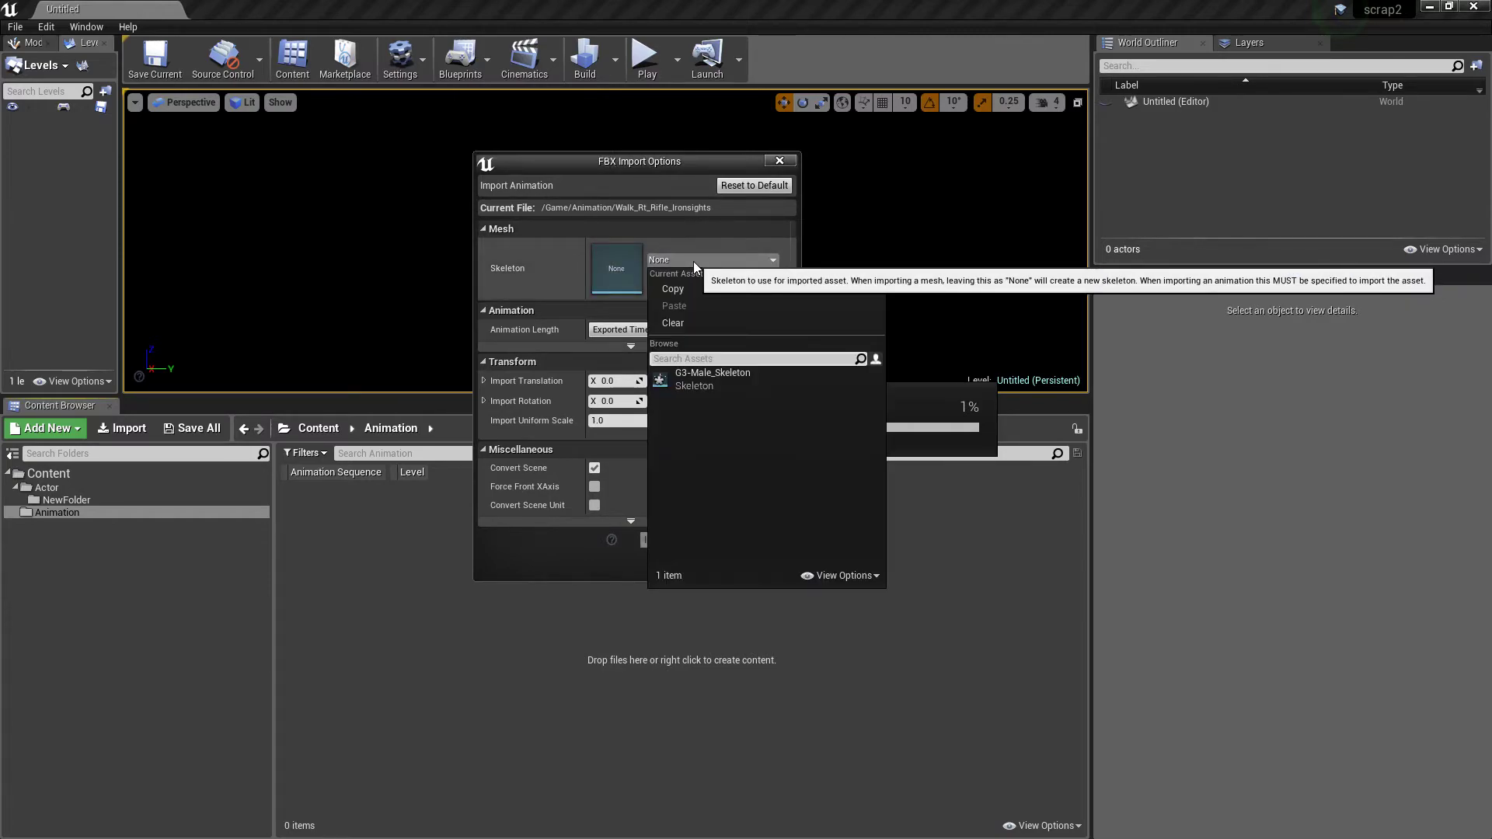
left_click(702, 376)
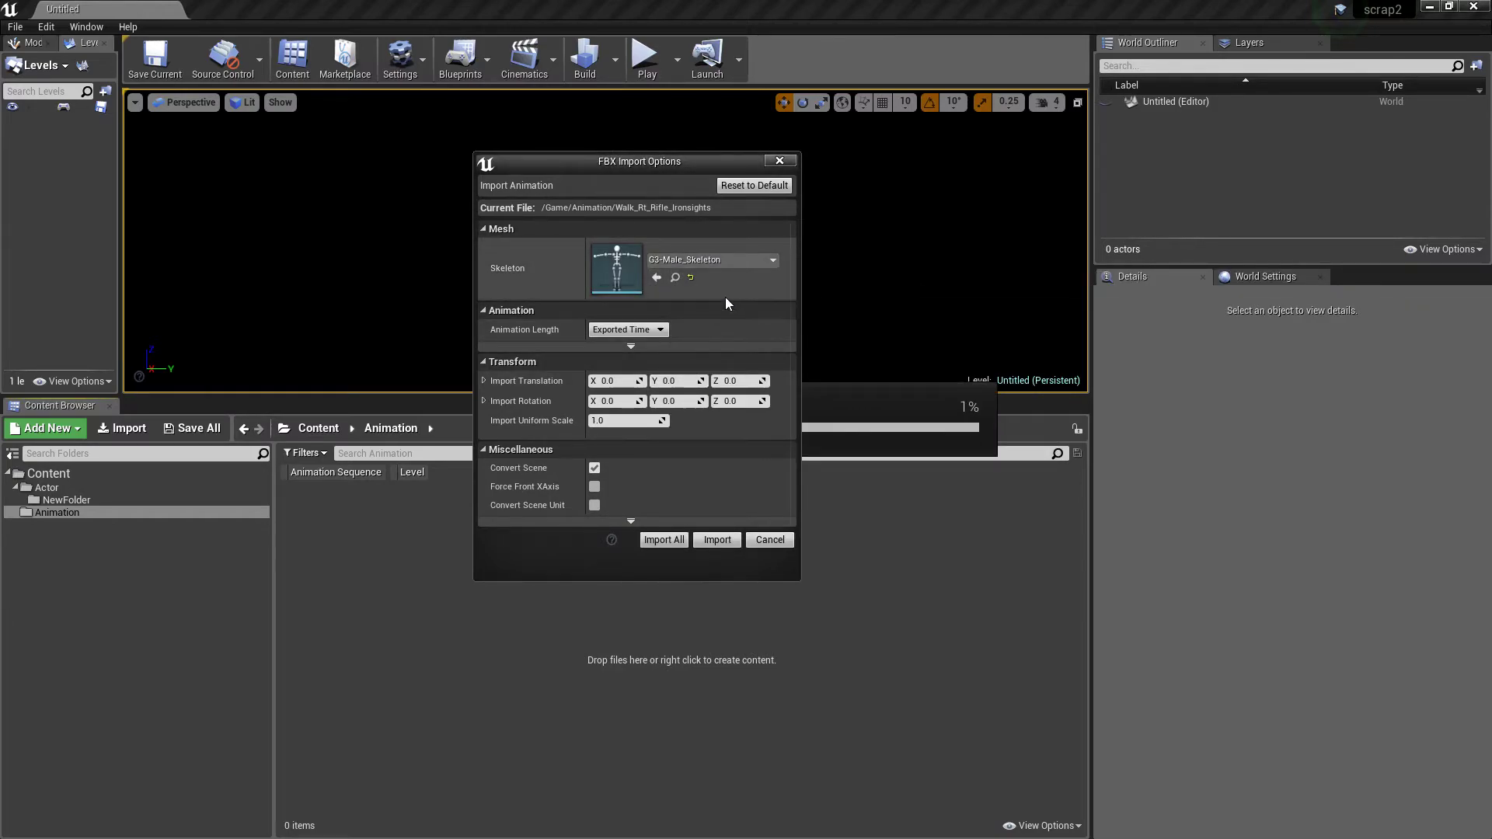
left_click(650, 538)
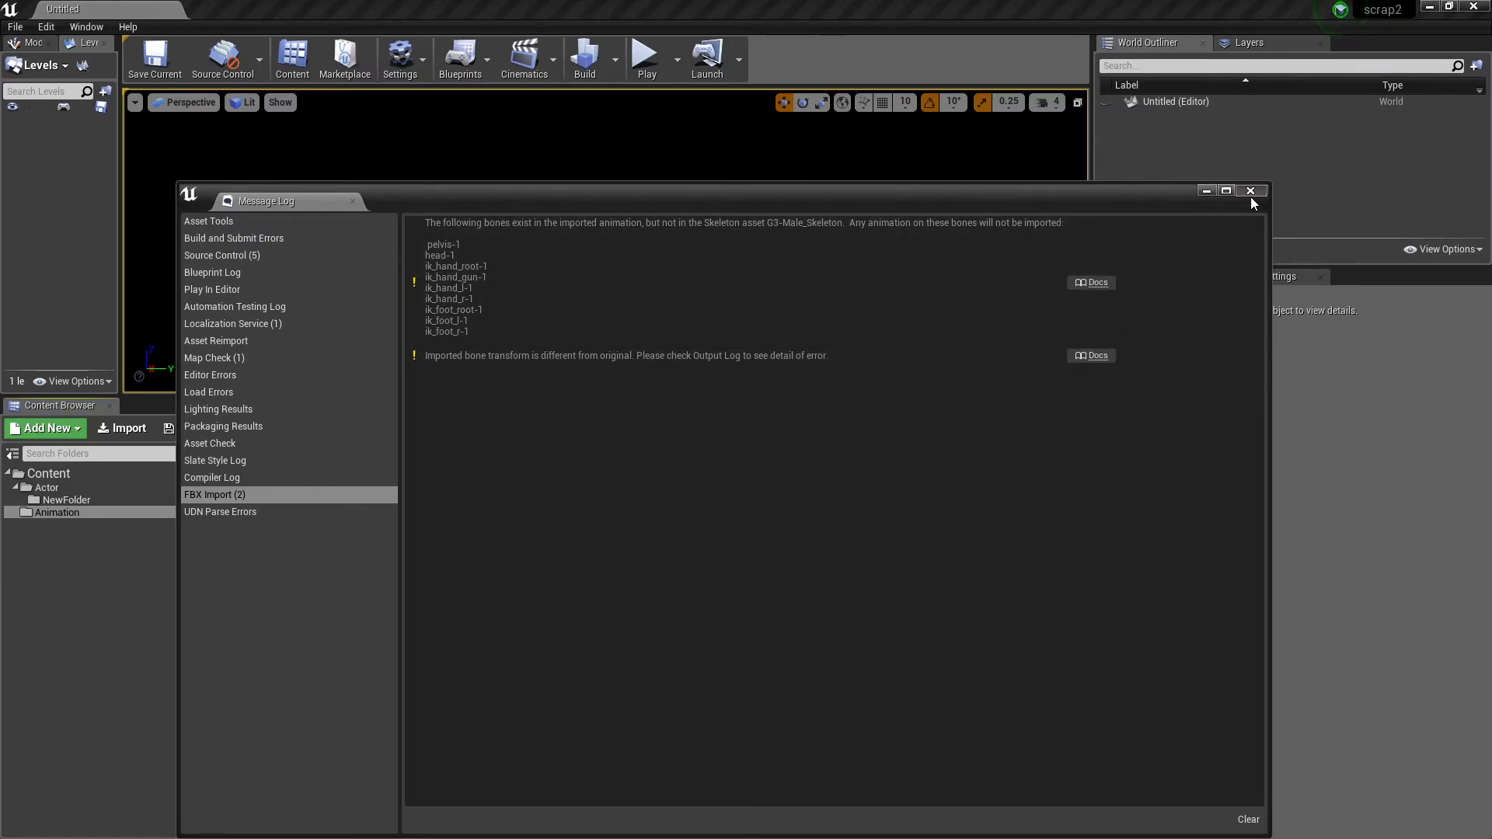
Close the import Message Log and scroll through the 70 imported animation sequences.
left_click(1251, 192)
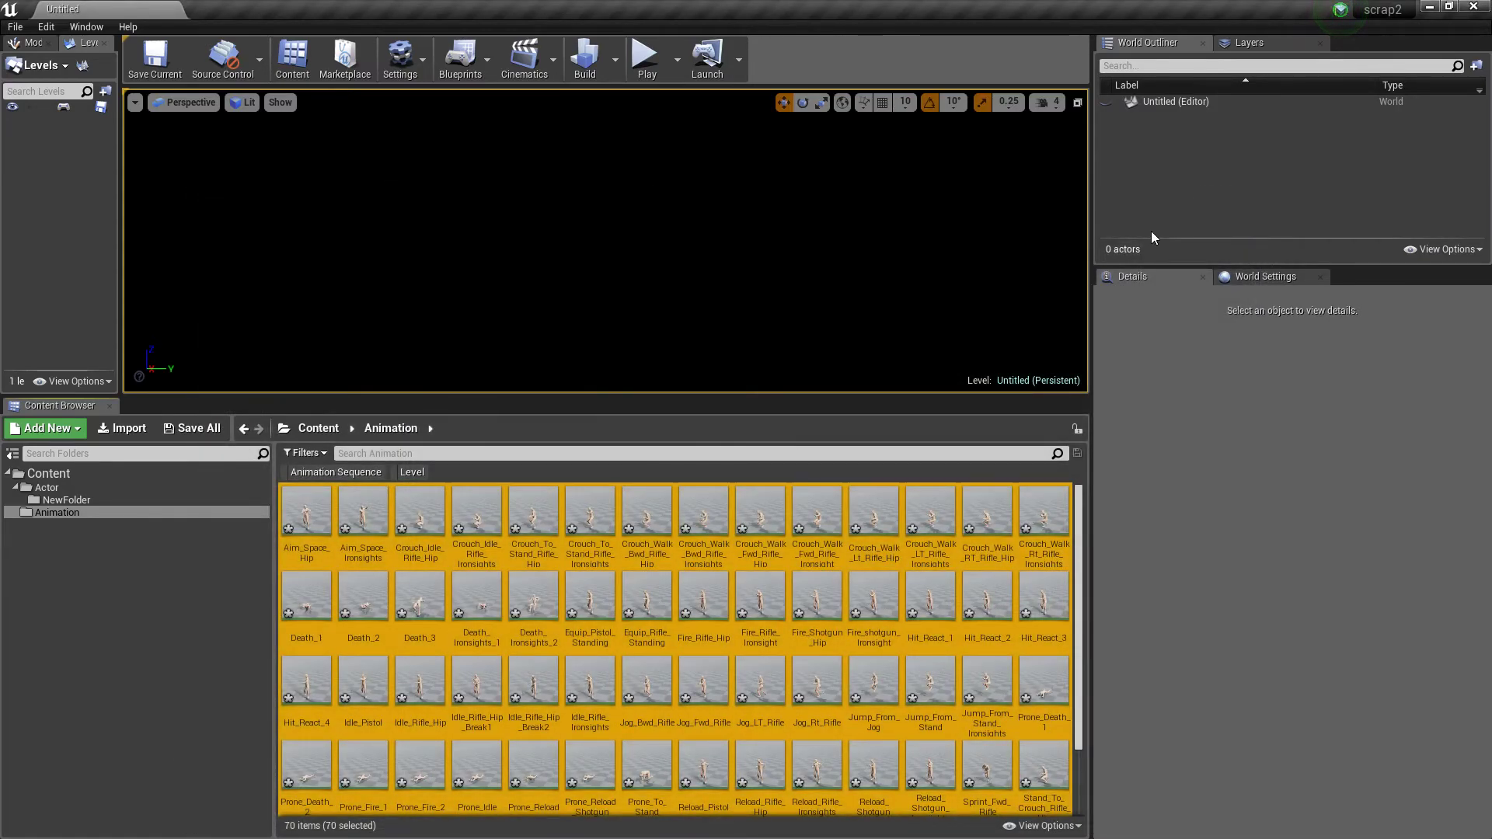
scroll(648, 583, "down", 1)
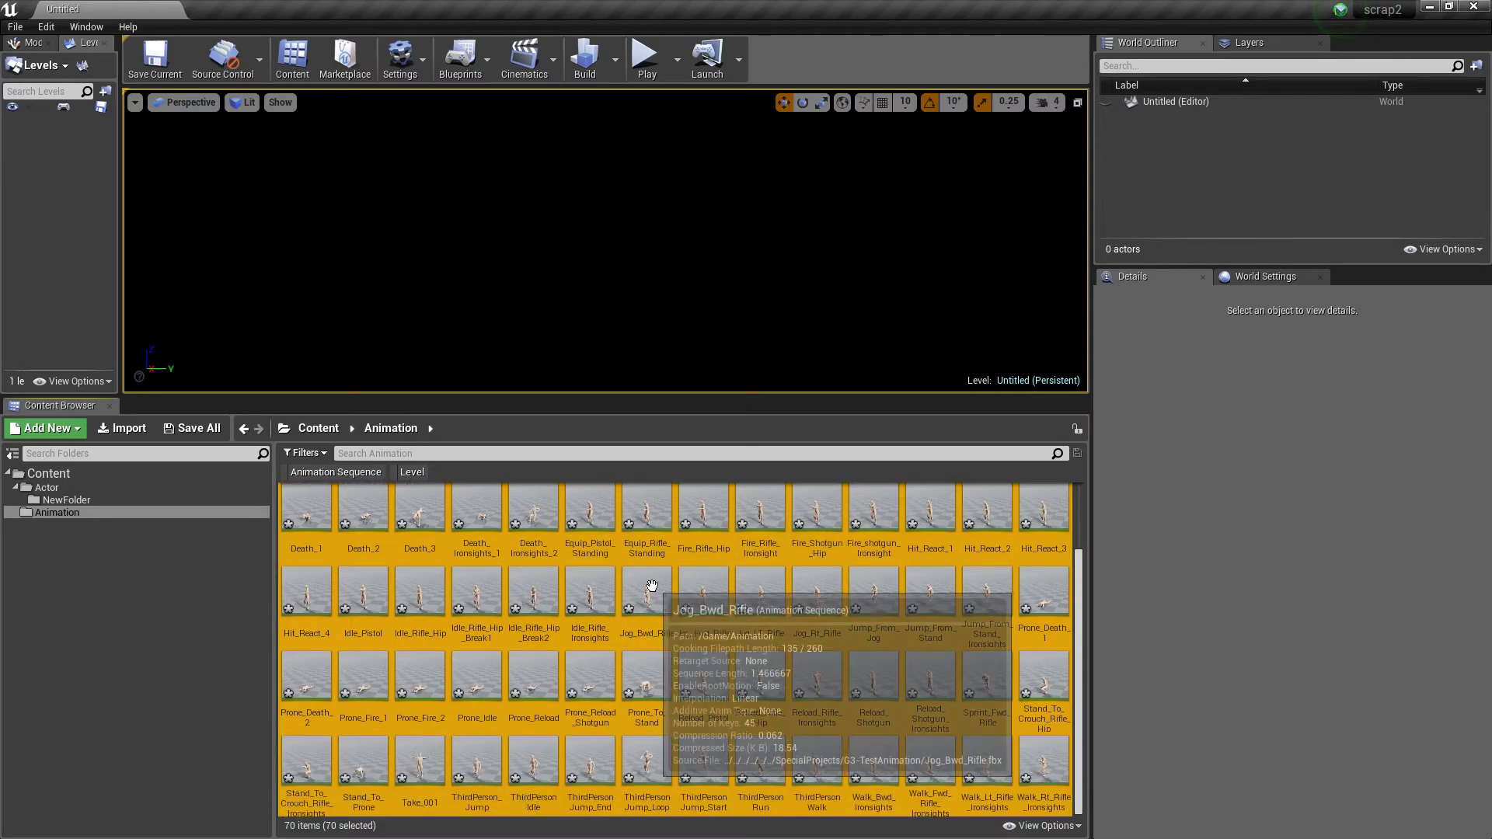
scroll(648, 596, "up", 1)
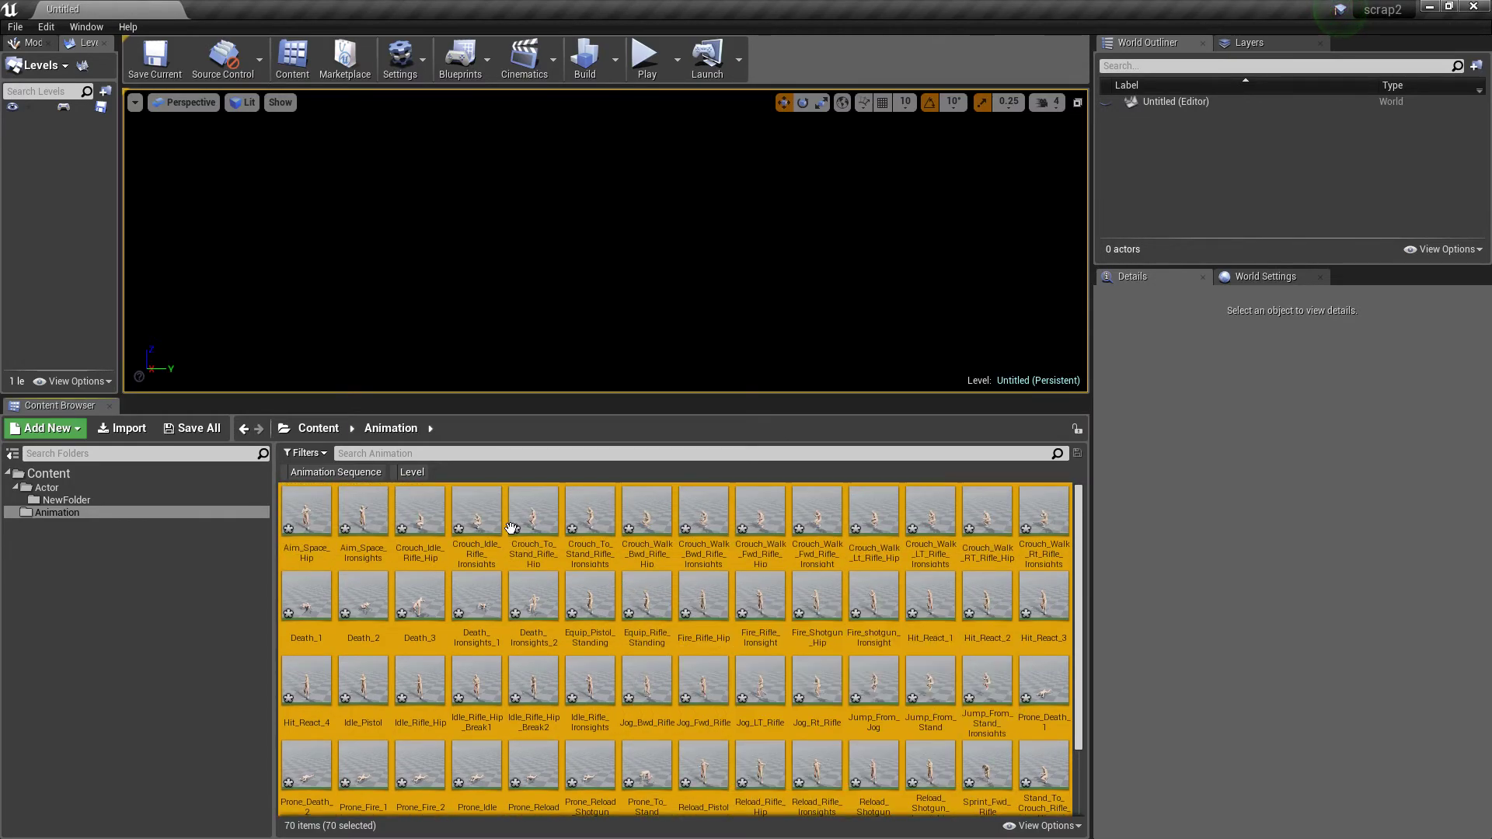
left_click(27, 26)
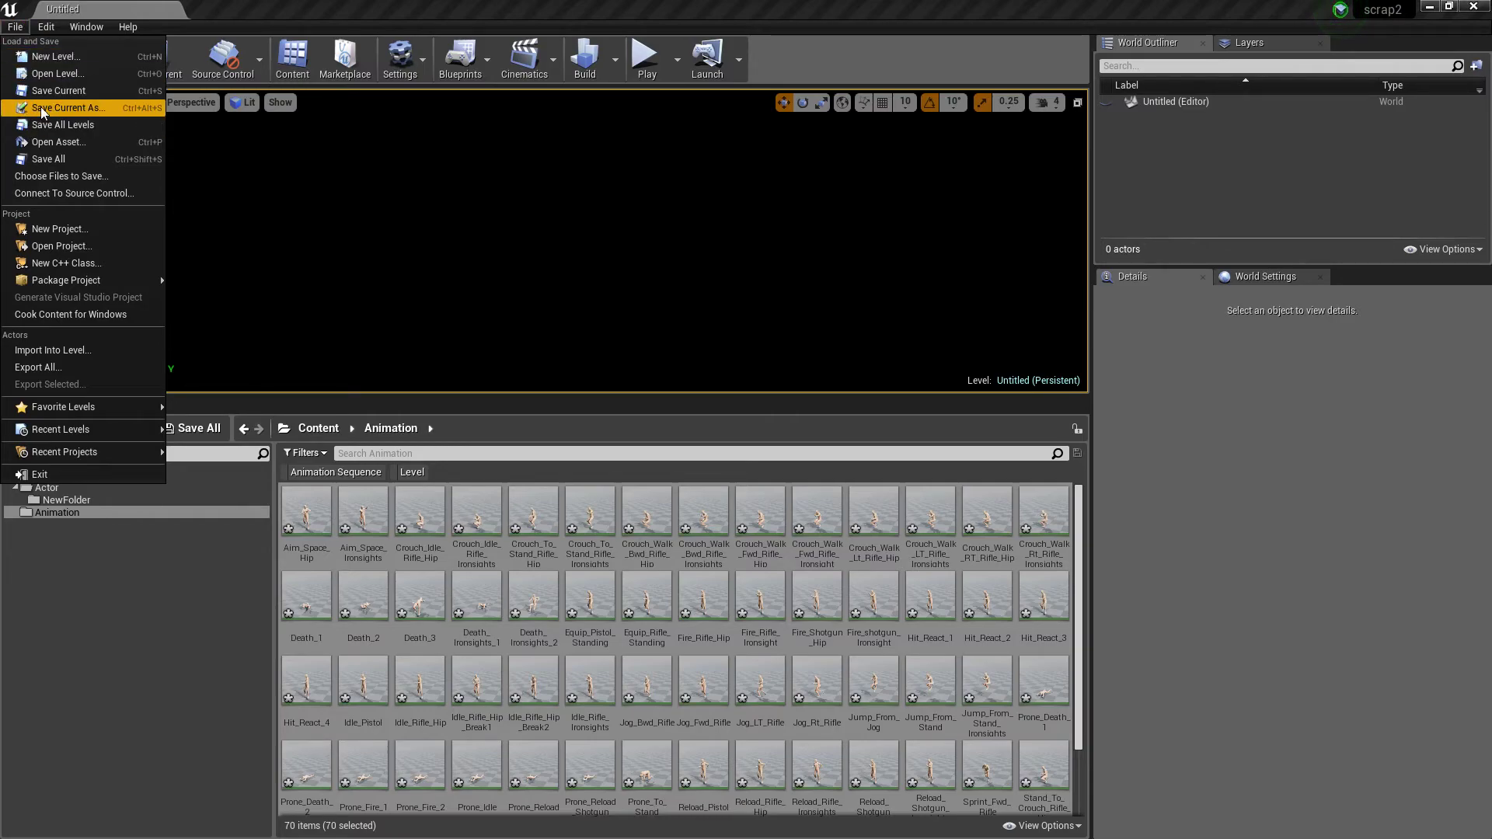
Create a Default level, drop Crouch_To_Stand_Rifle_Hip into it, and move the view closer.
left_click(55, 56)
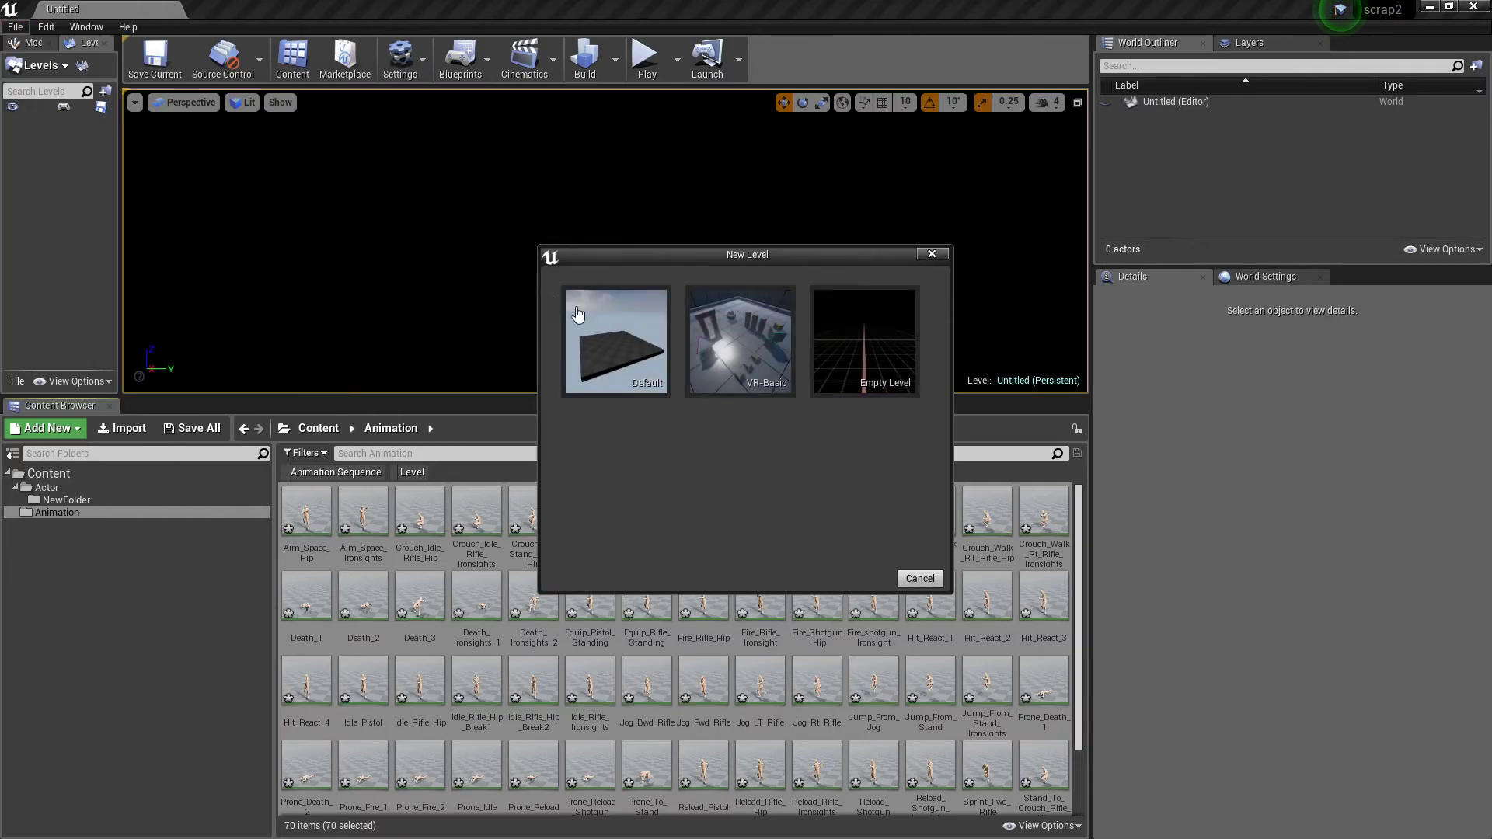
left_click(586, 345)
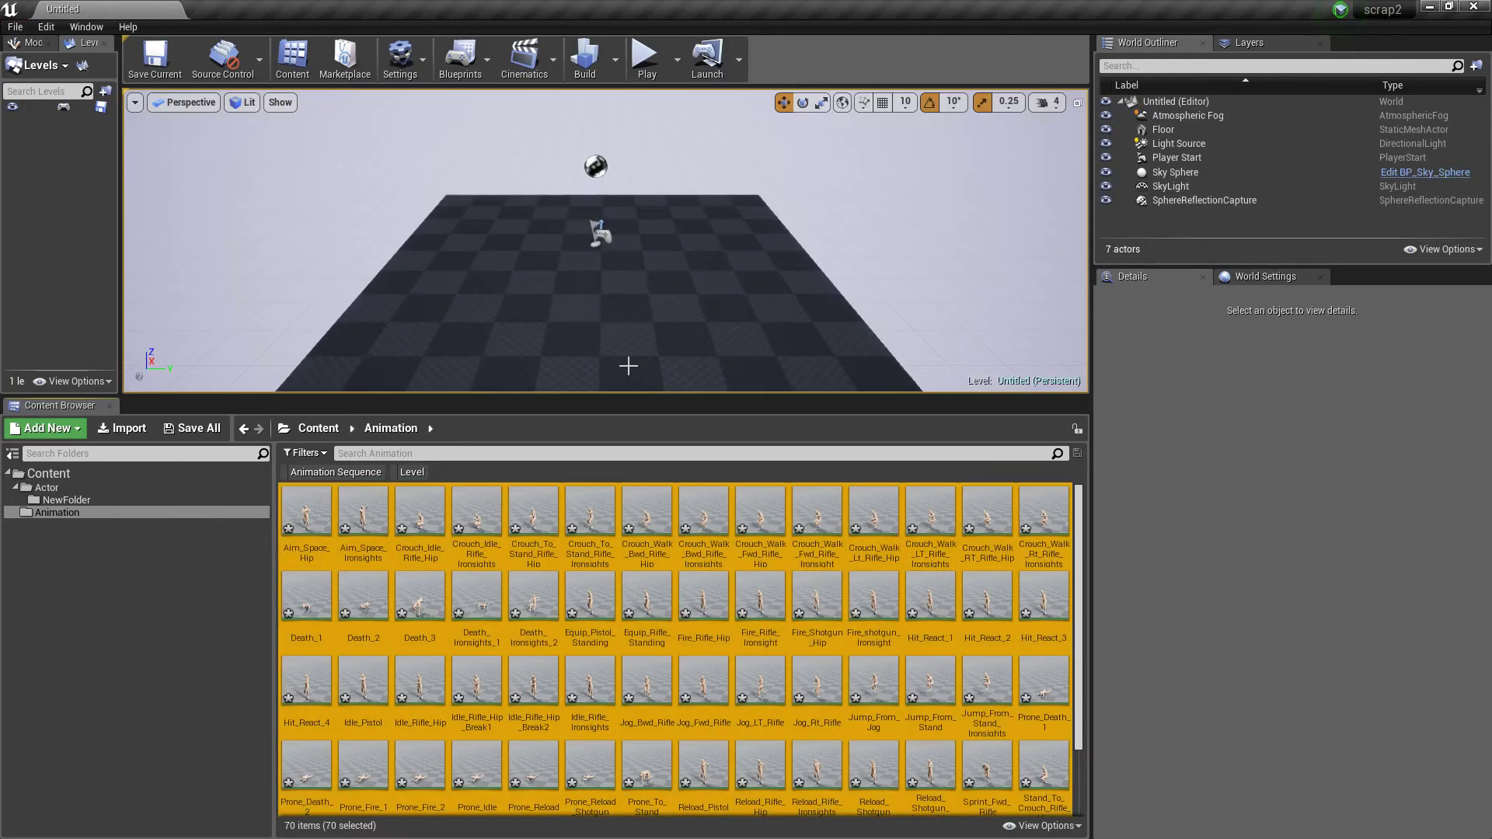
left_click(590, 512)
left_click_drag(550, 509, 593, 319)
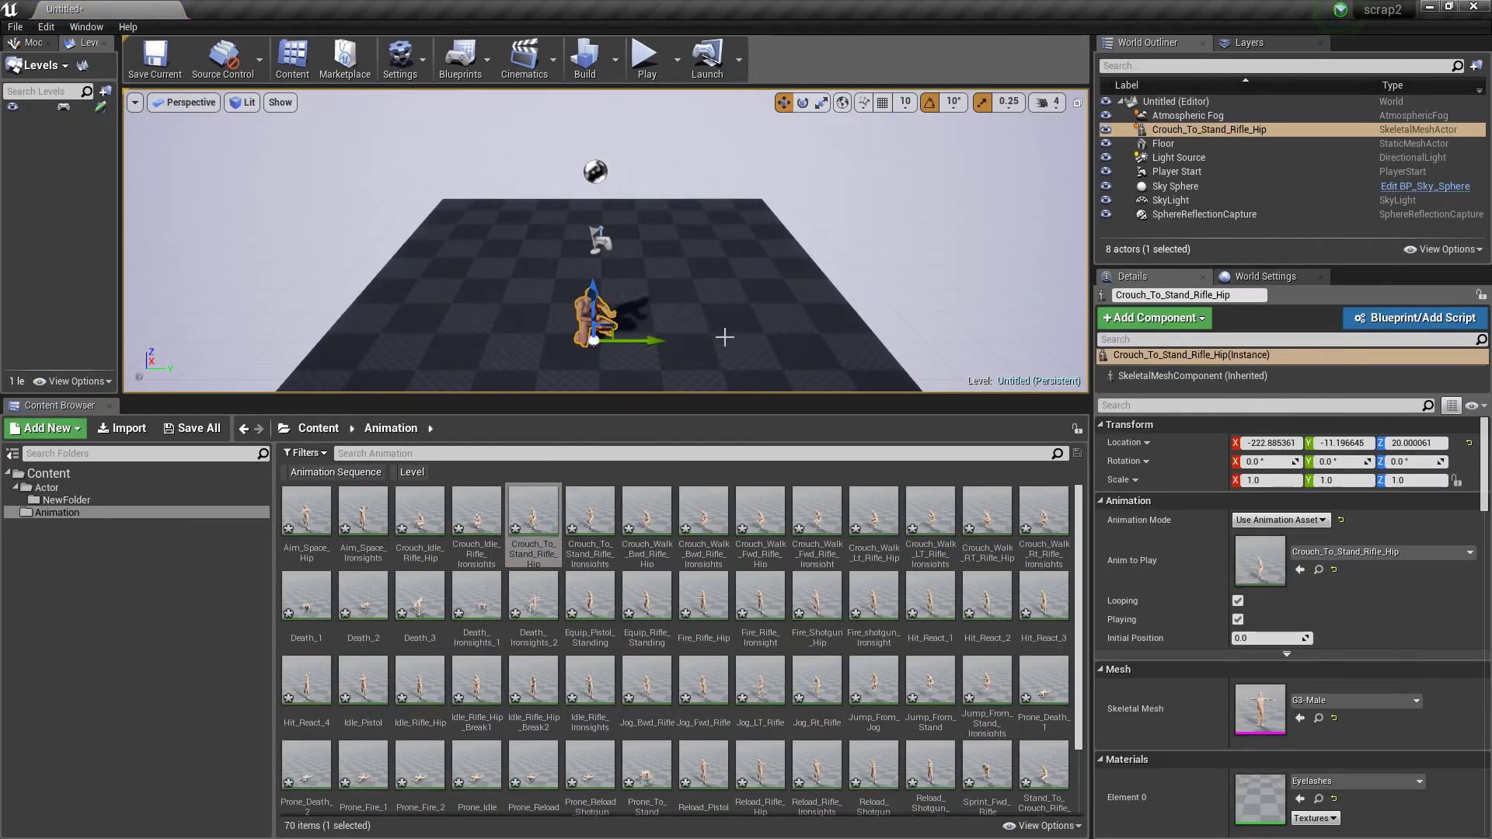
right_click_drag(734, 300, 715, 266)
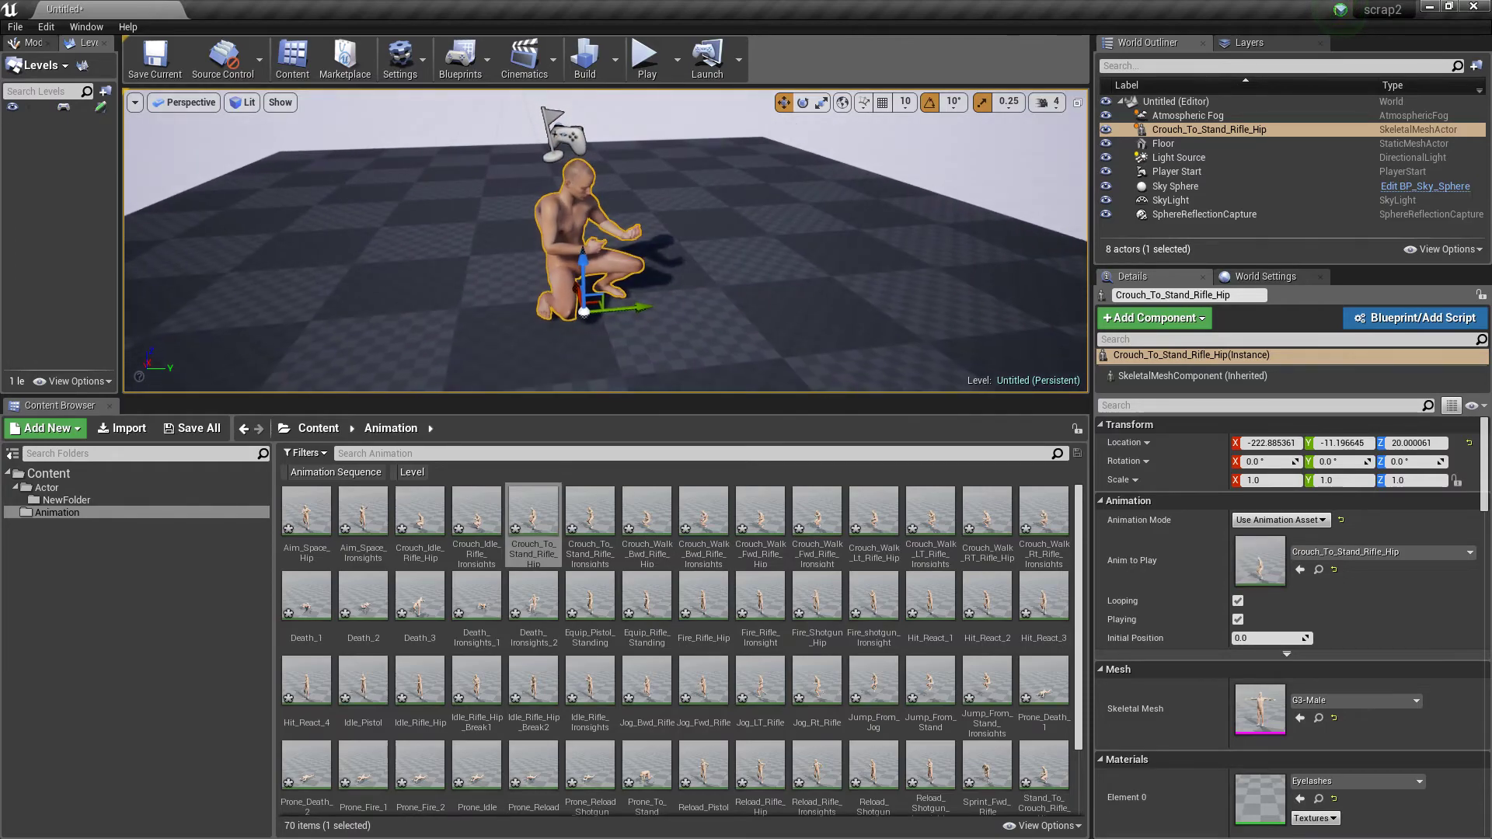
Play the level to preview the crouch animation, then stop the preview.
left_click(654, 73)
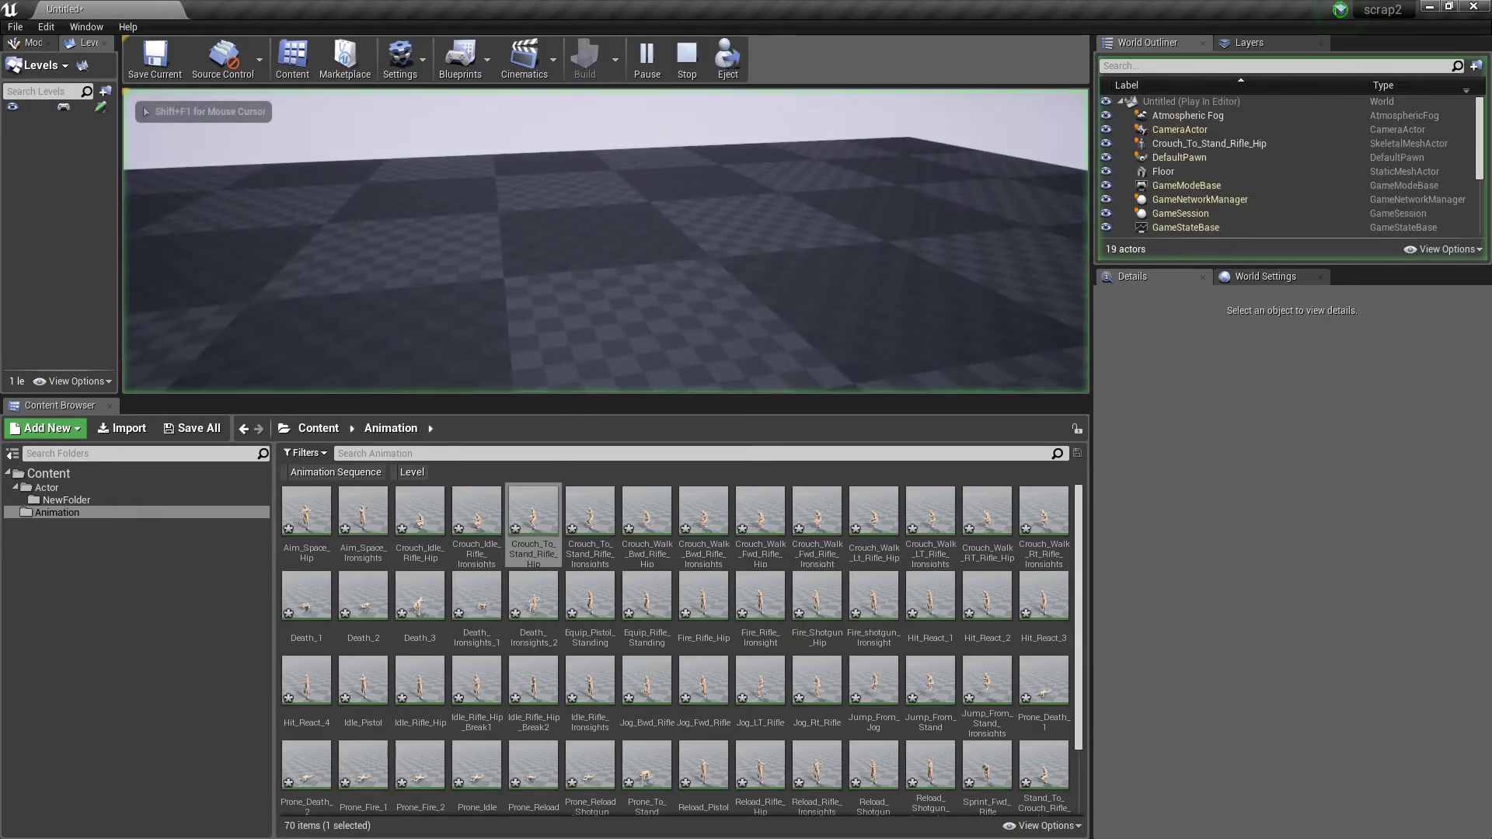
key("s")
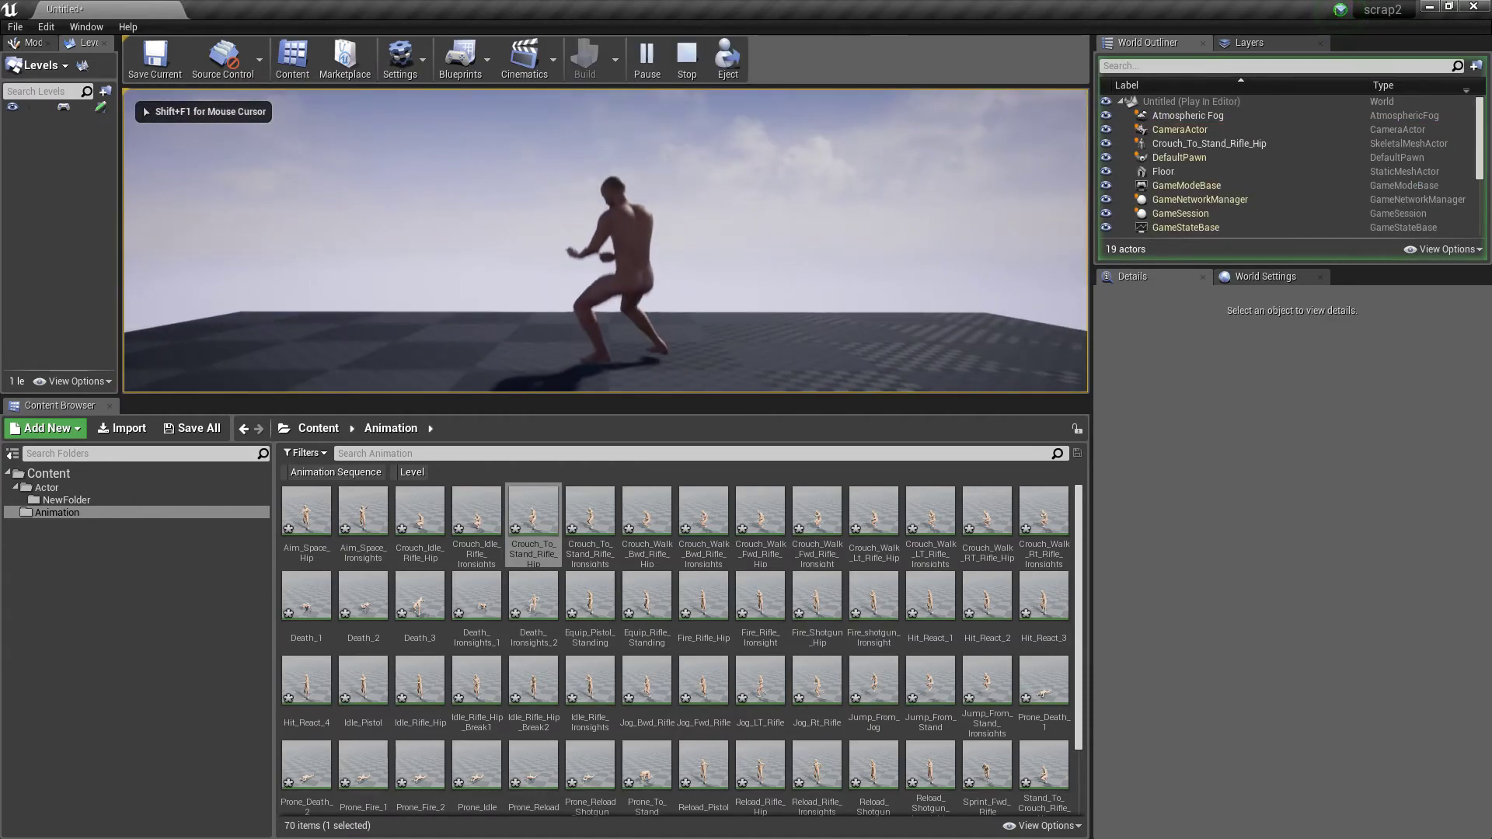
key("Escape")
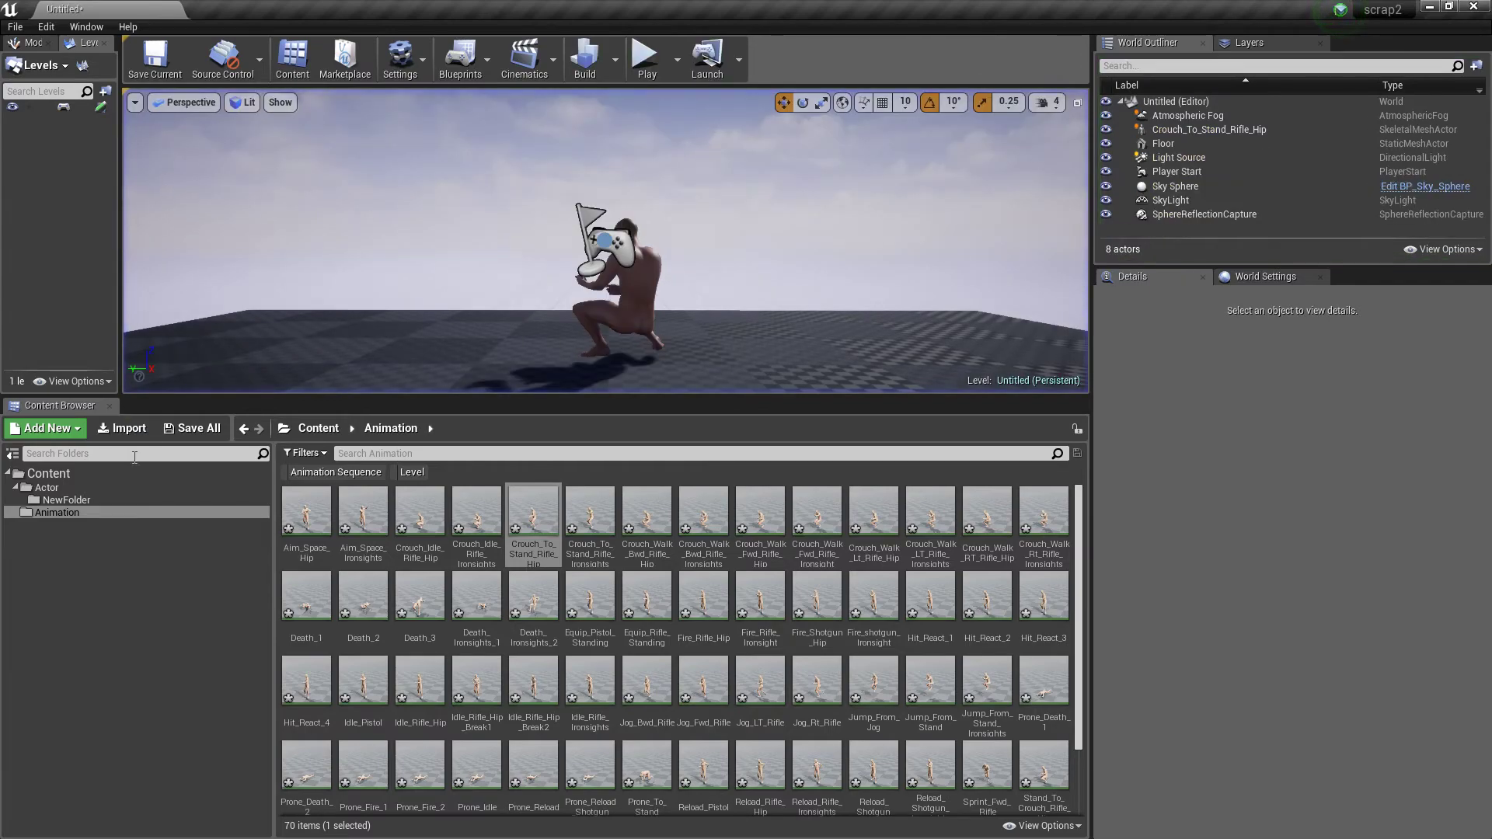
Search for 'run', place ThirdPersonRun beside the crouching figure, and play the level.
left_click(444, 457)
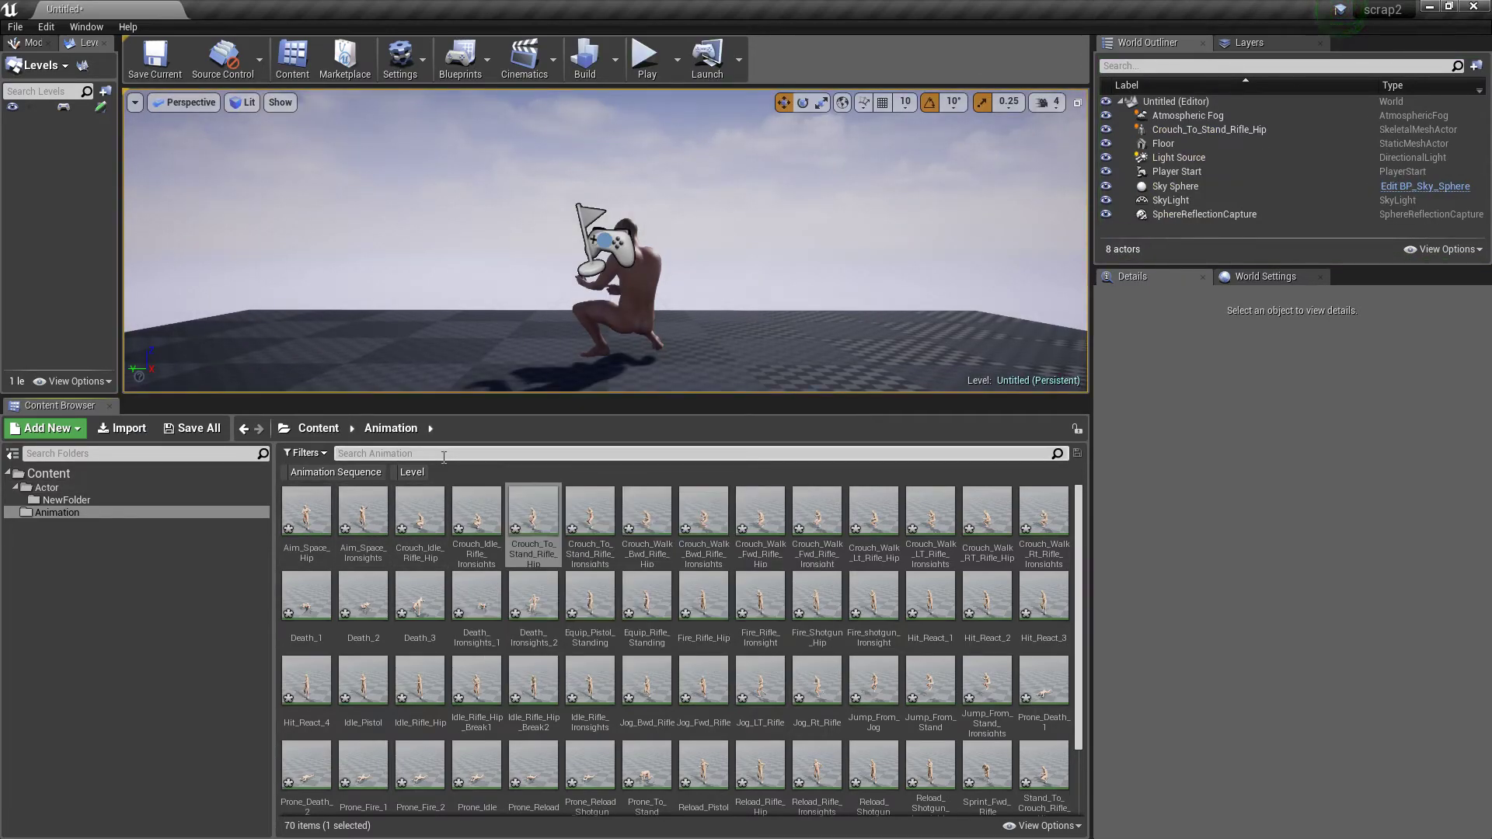
type("run")
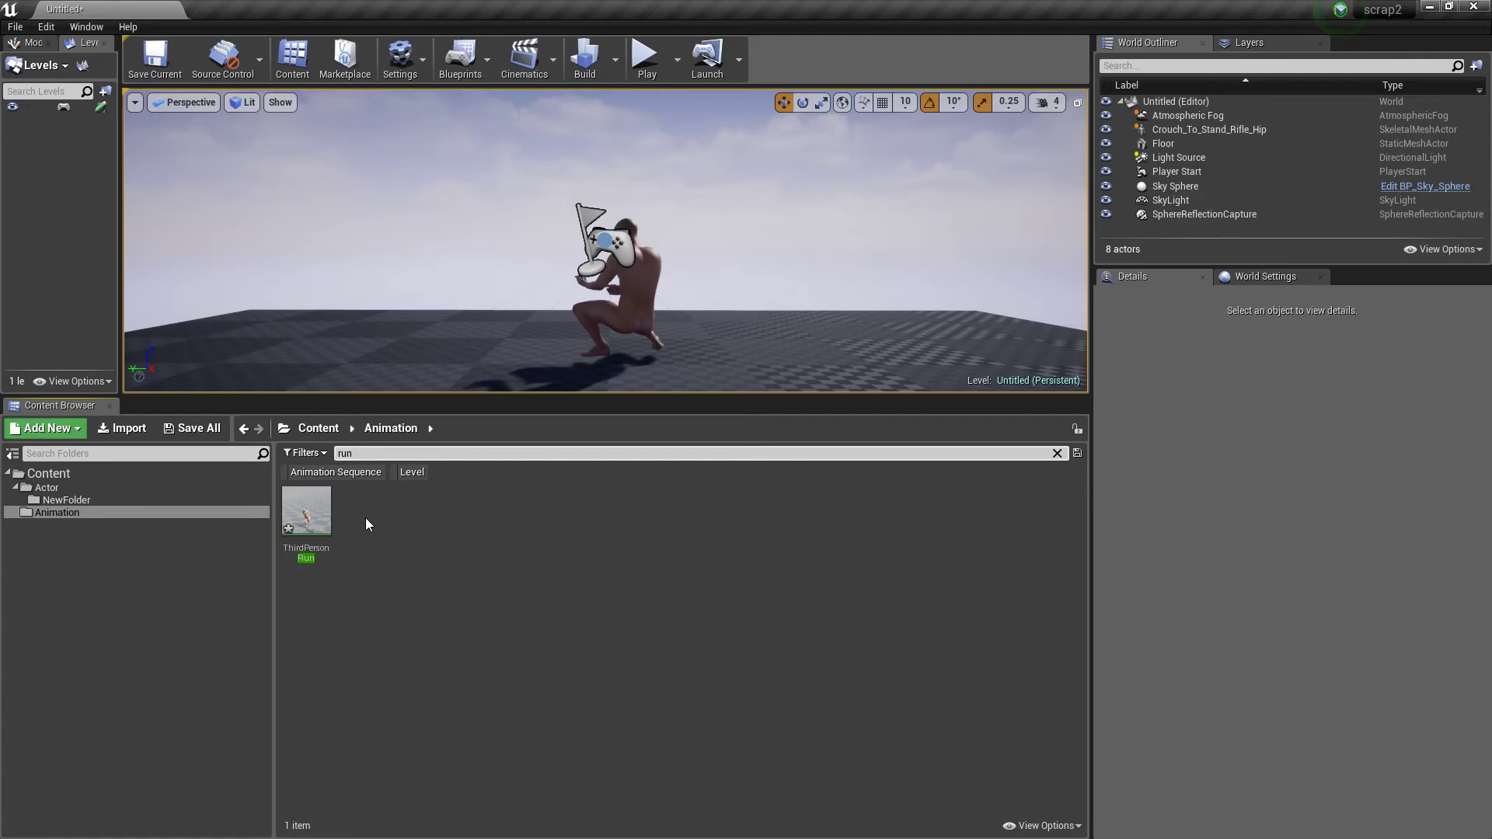
left_click_drag(307, 511, 460, 365)
left_click(646, 56)
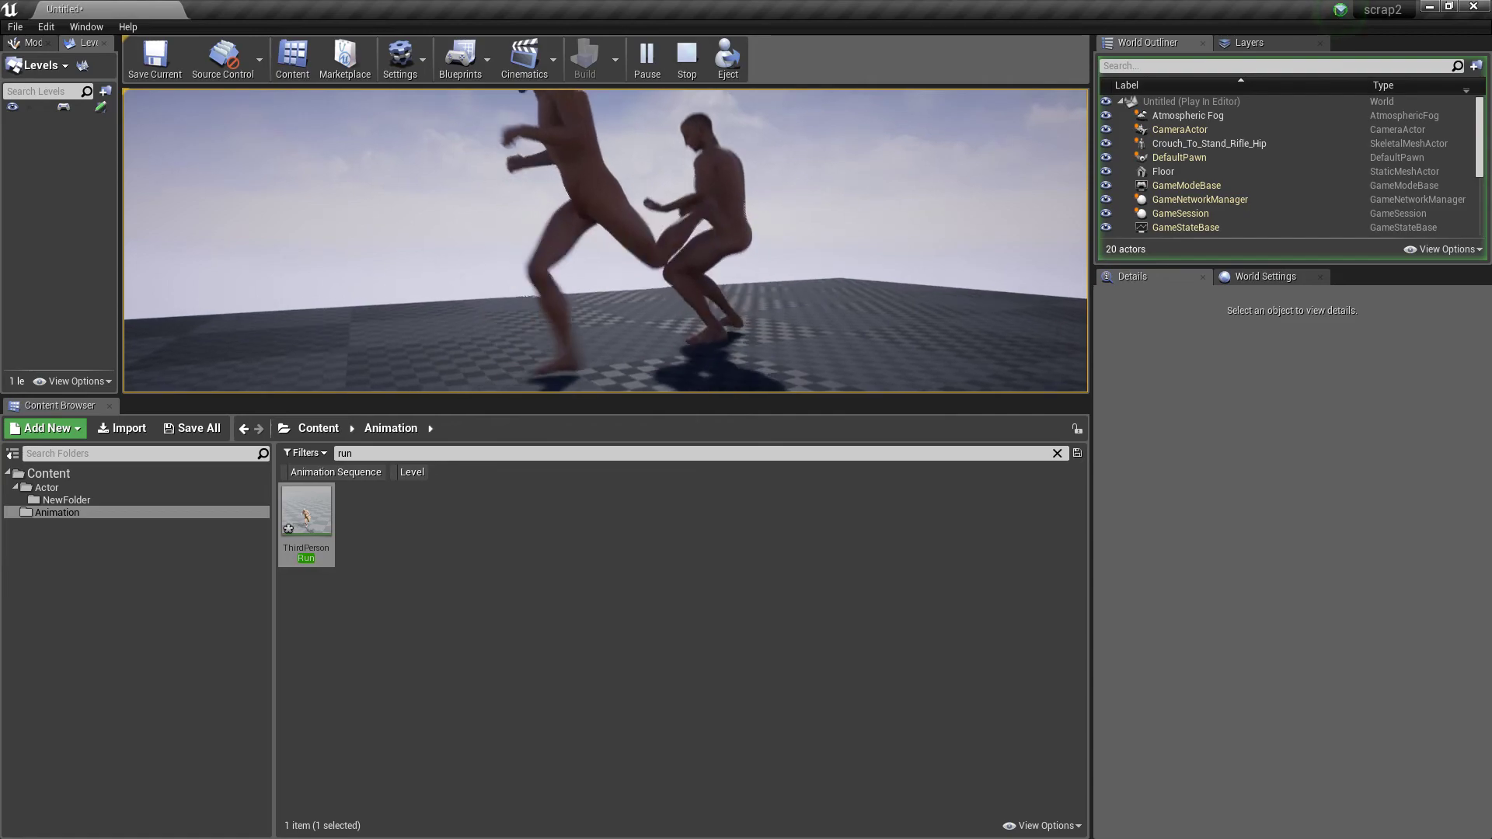
key("Escape")
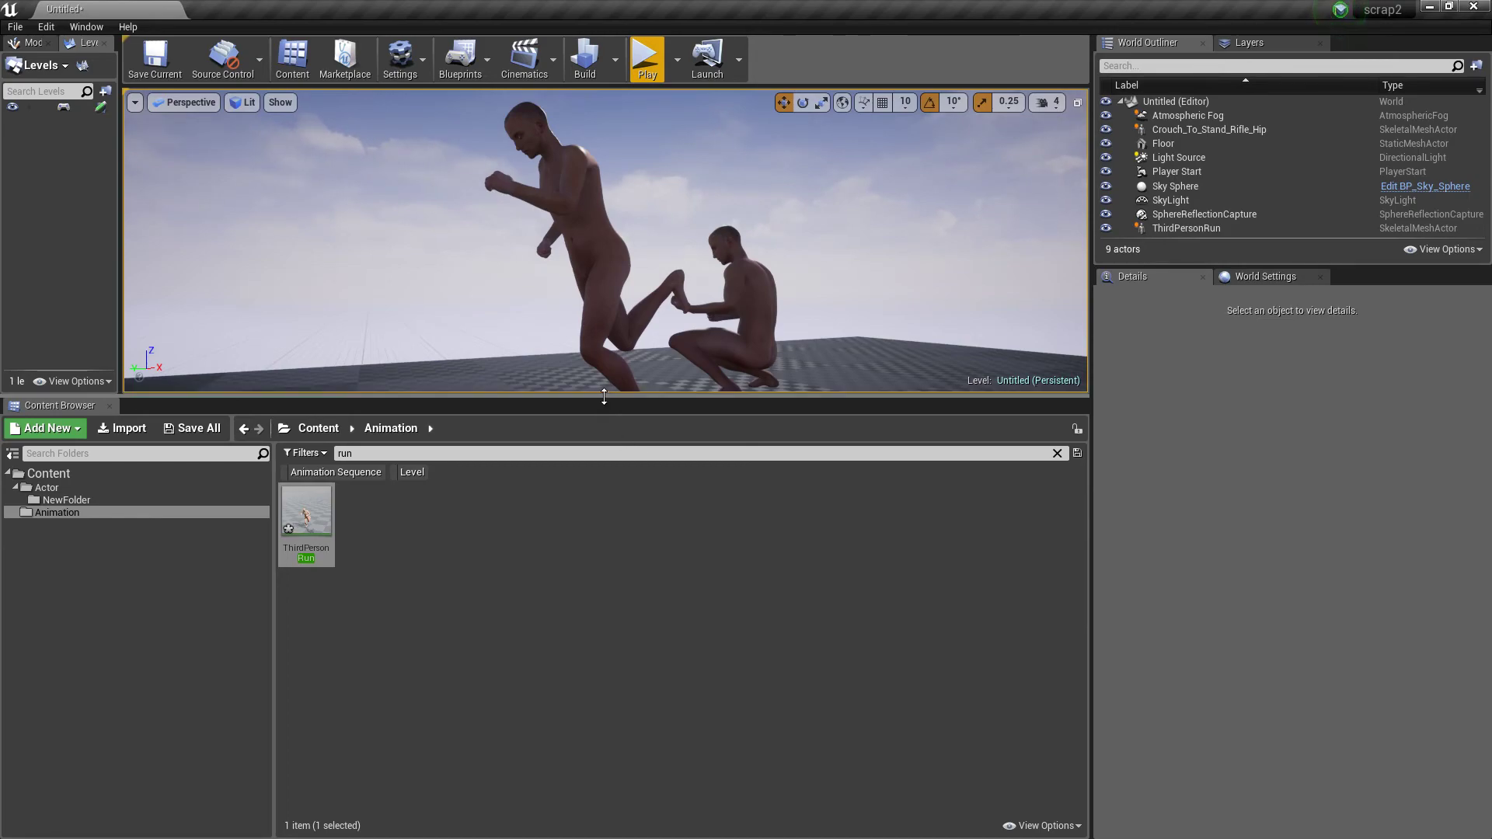
left_click_drag(604, 400, 608, 616)
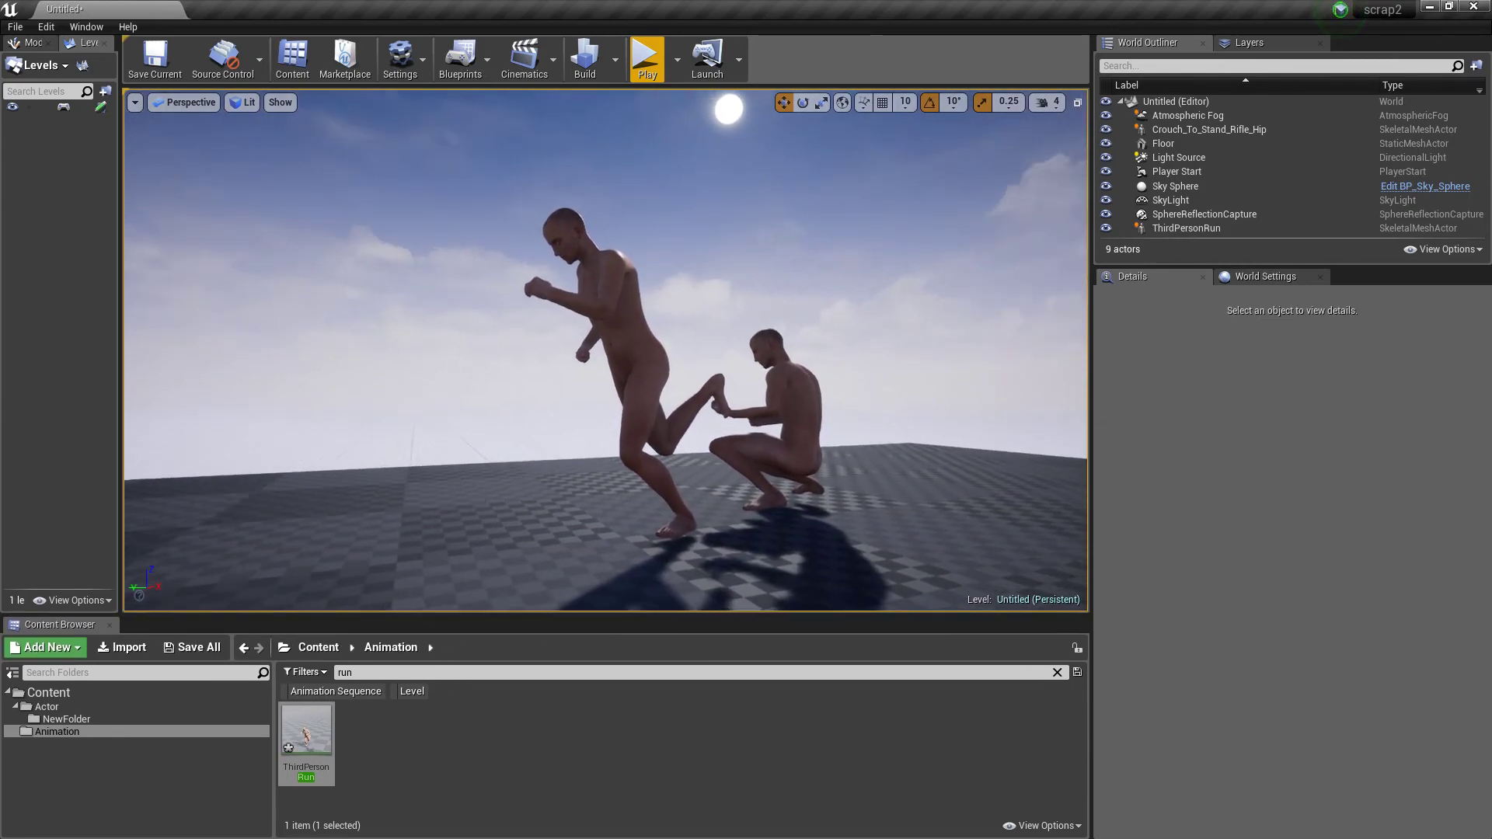
Make the viewport taller and orbit in close to the crouching and running figures.
right_click_drag(606, 350, 645, 322)
scroll(622, 528, "down", 5)
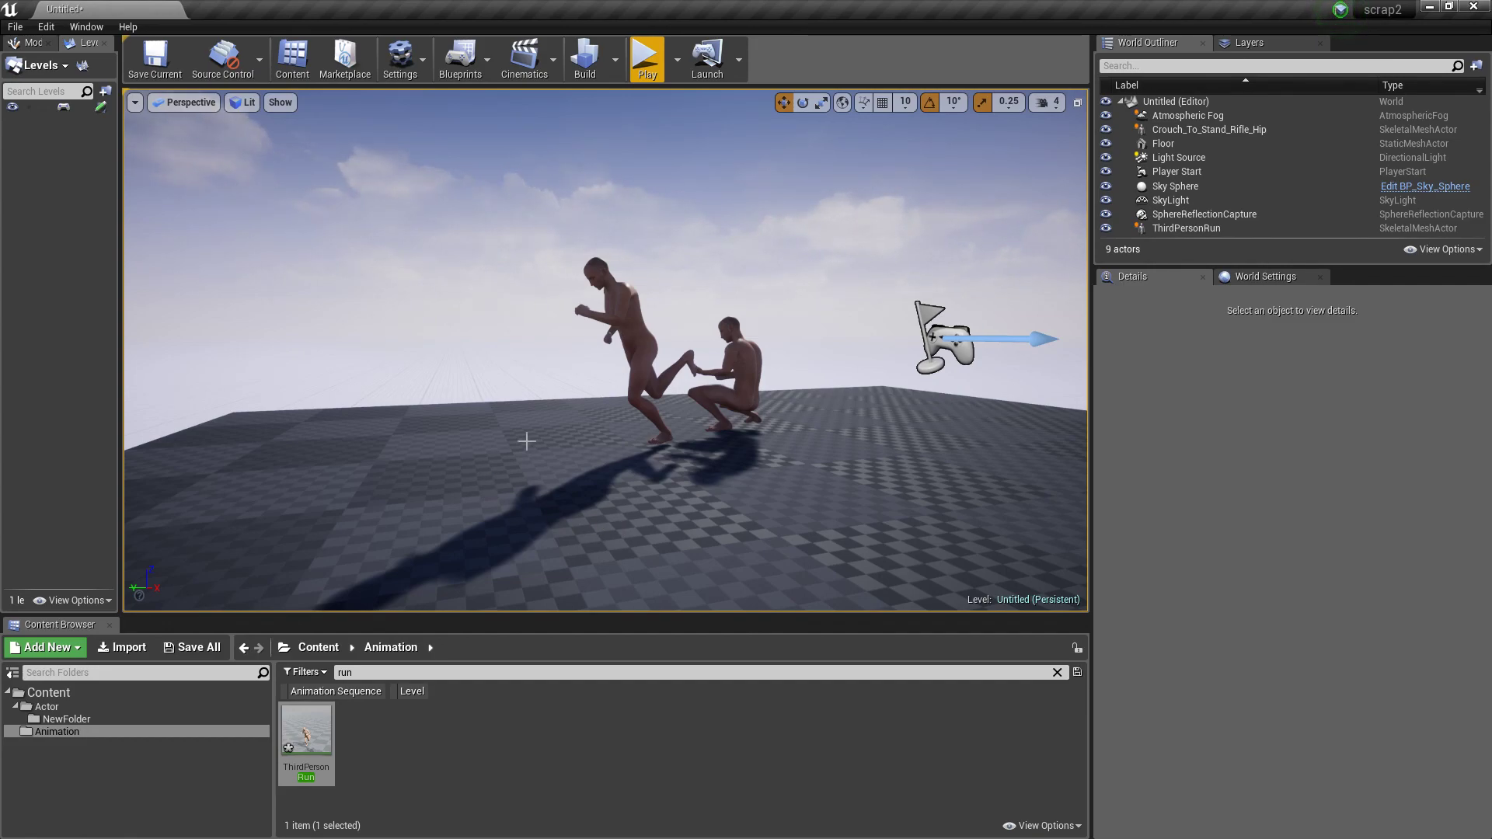
right_click_drag(527, 441, 557, 424)
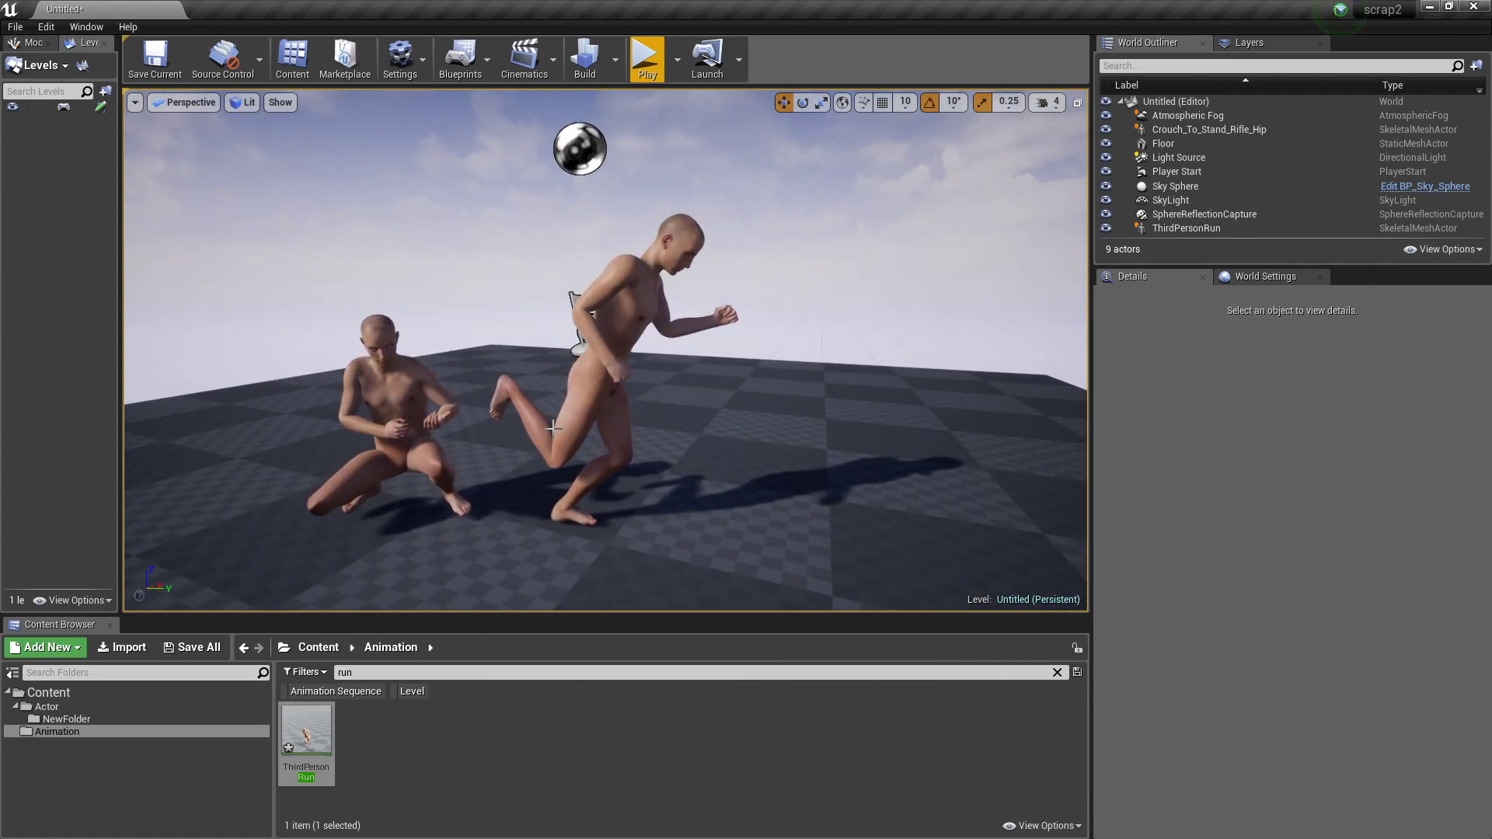